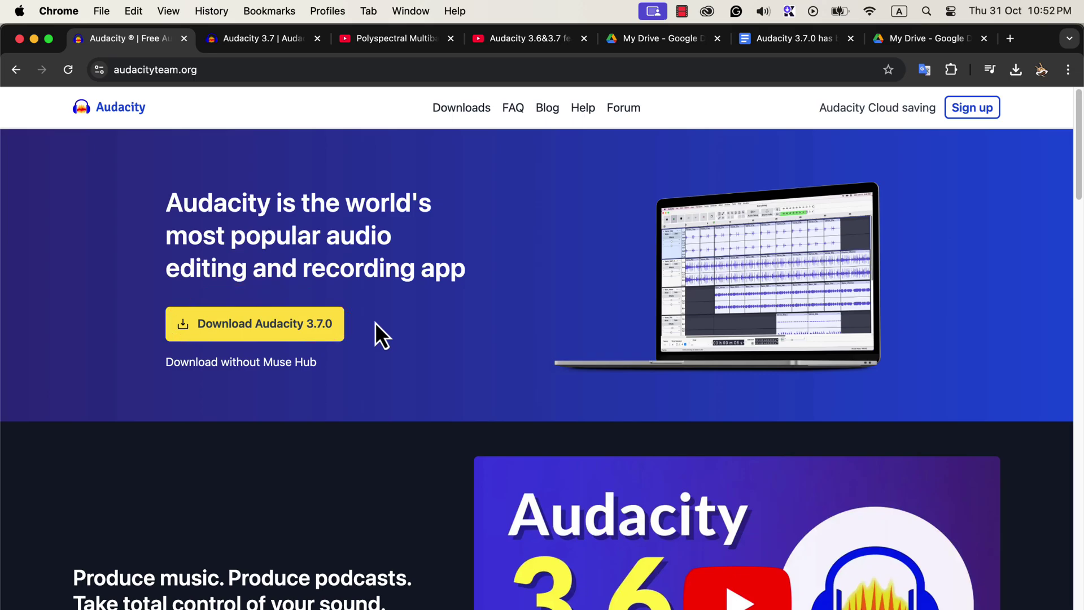
- Skim the Changes list on the Audacity 3.7 changelog, then switch to the Audacity window
{"action": "left_click", "coordinate": [287, 44]}
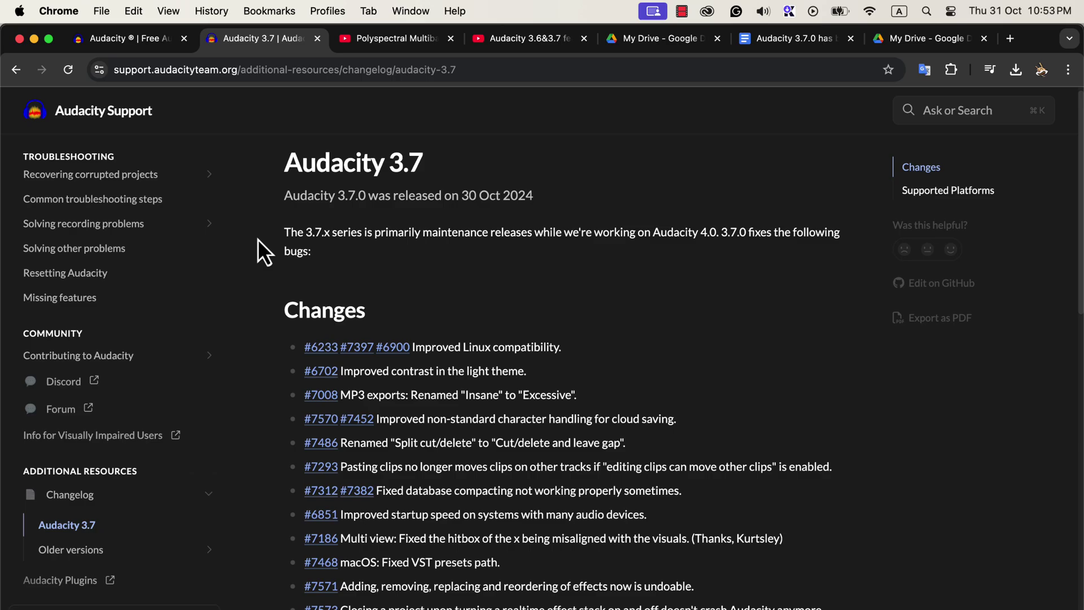
{"action": "scroll", "coordinate": [256, 325], "scroll_direction": "down", "scroll_amount": 3}
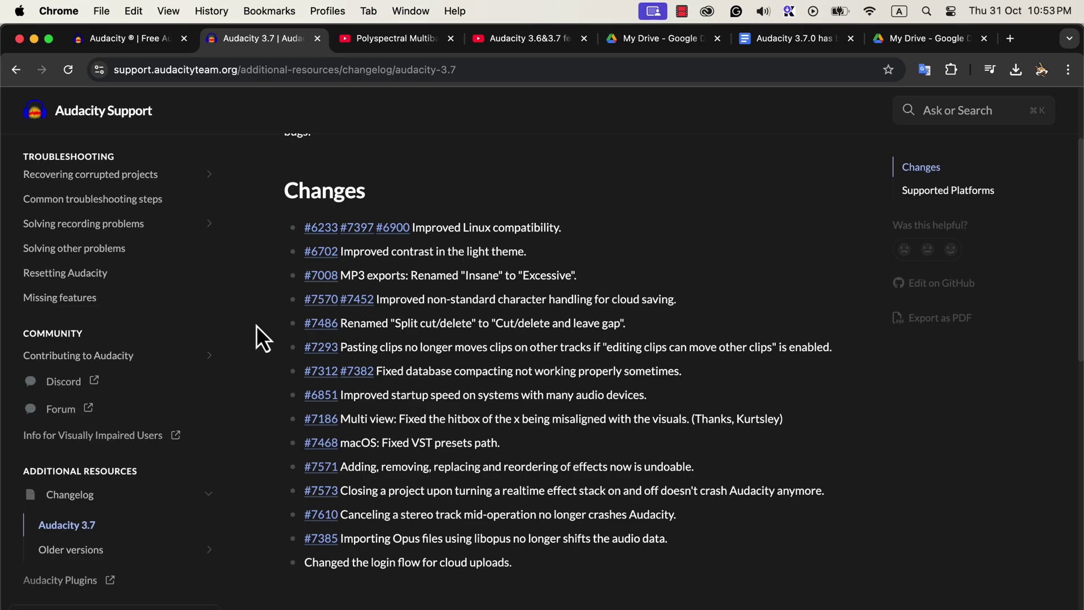
{"action": "key", "text": "super+Tab"}
{"action": "key", "text": "super+Tab"}
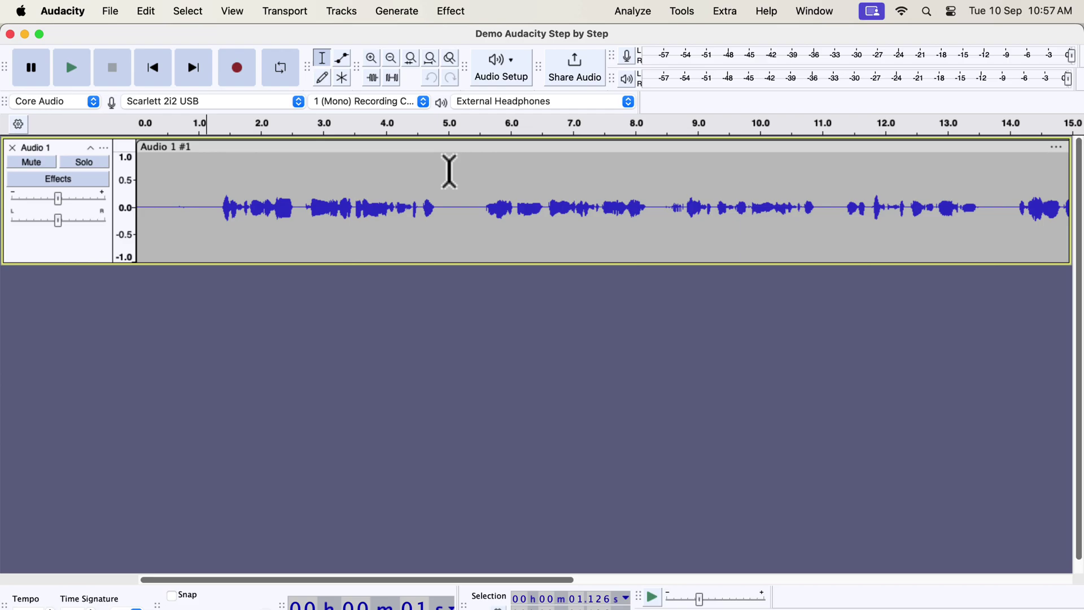
- Select the whole Audio 1 voice clip and open Effect > Legacy > Legacy Compressor
{"action": "double_click", "coordinate": [450, 172]}
{"action": "left_click", "coordinate": [461, 9]}
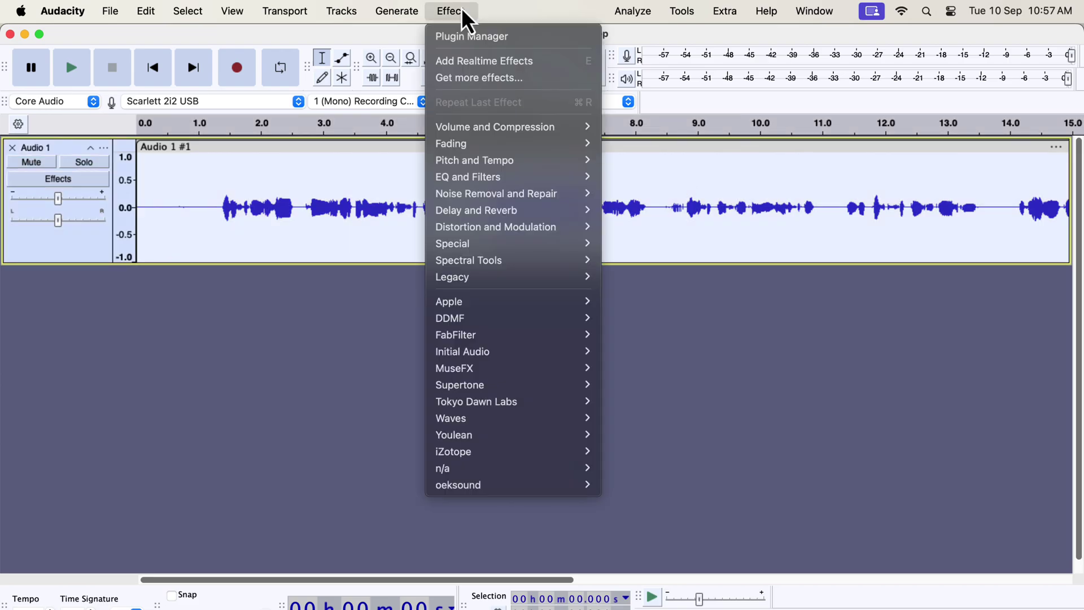
{"action": "mouse_move", "coordinate": [473, 277]}
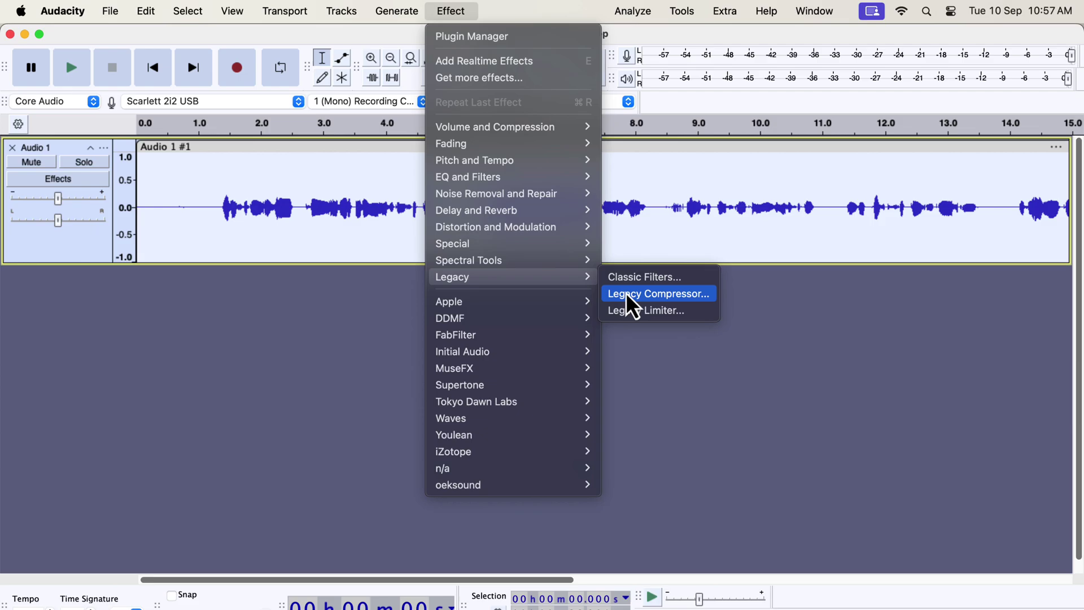
{"action": "left_click", "coordinate": [663, 295]}
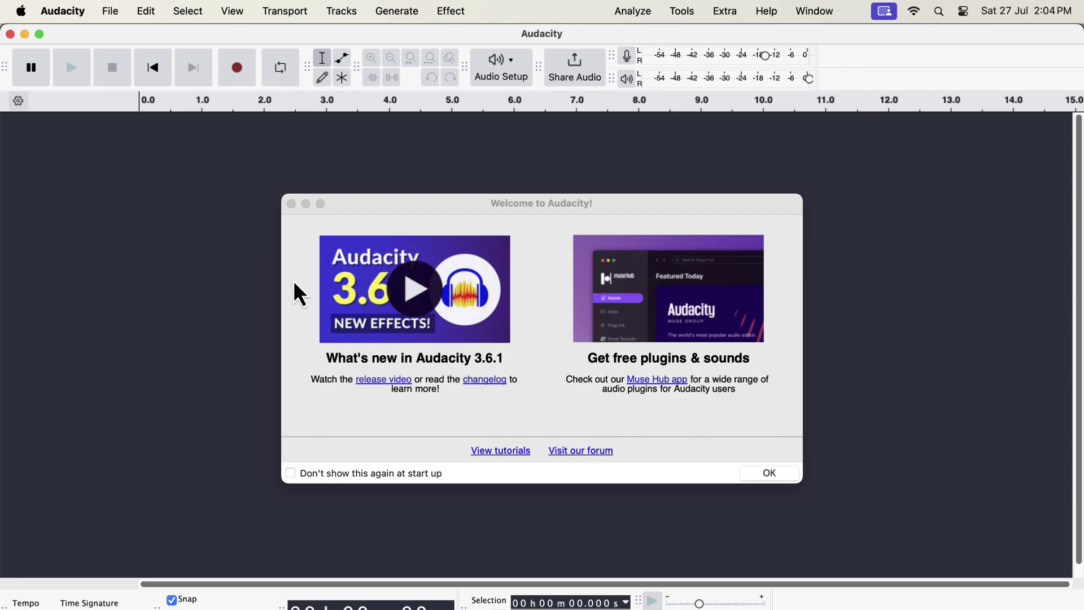
- Close the welcome screen and set the interface Theme to Classic in Preferences
{"action": "left_click", "coordinate": [291, 204]}
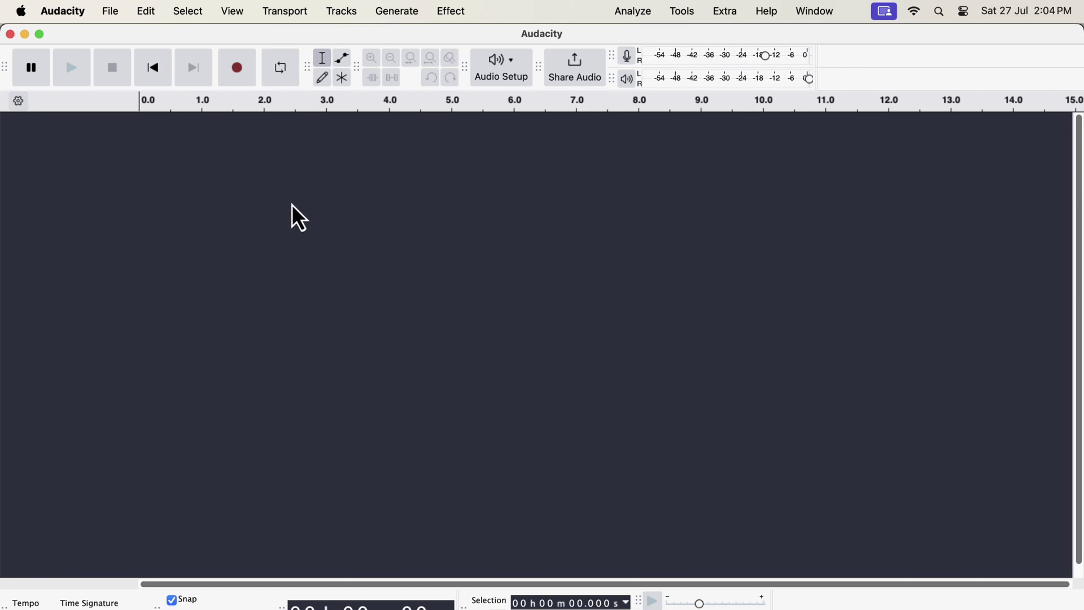
{"action": "left_click", "coordinate": [77, 11]}
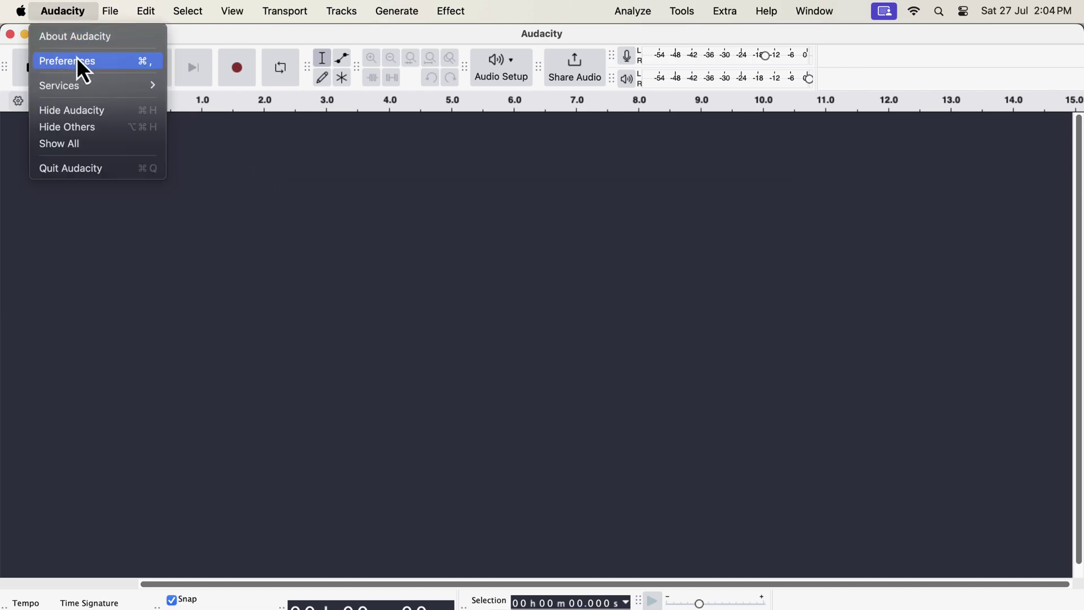
{"action": "left_click", "coordinate": [102, 59]}
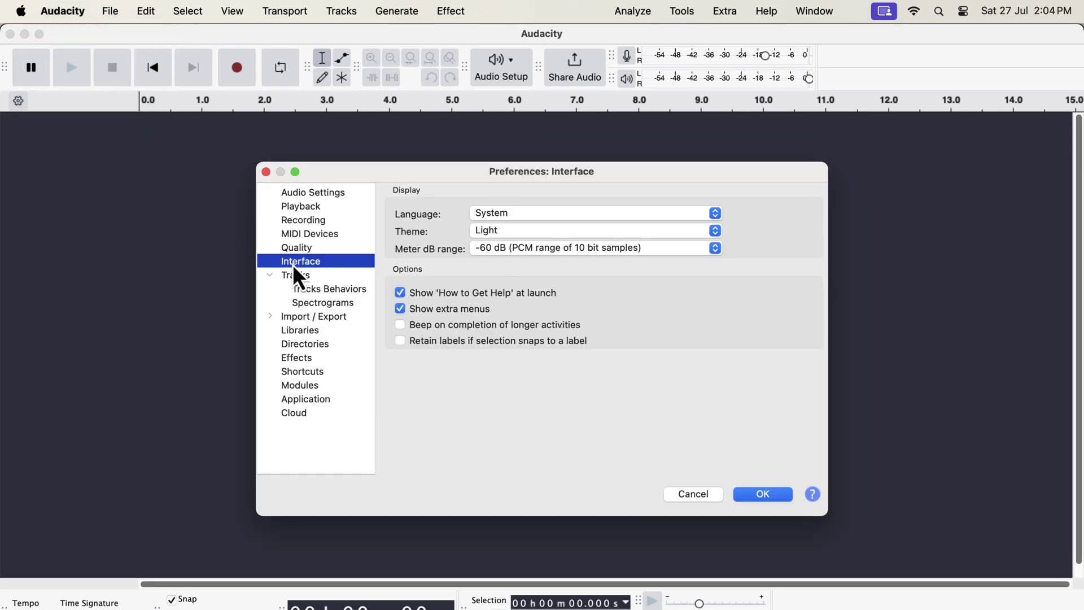
{"action": "left_click", "coordinate": [493, 231]}
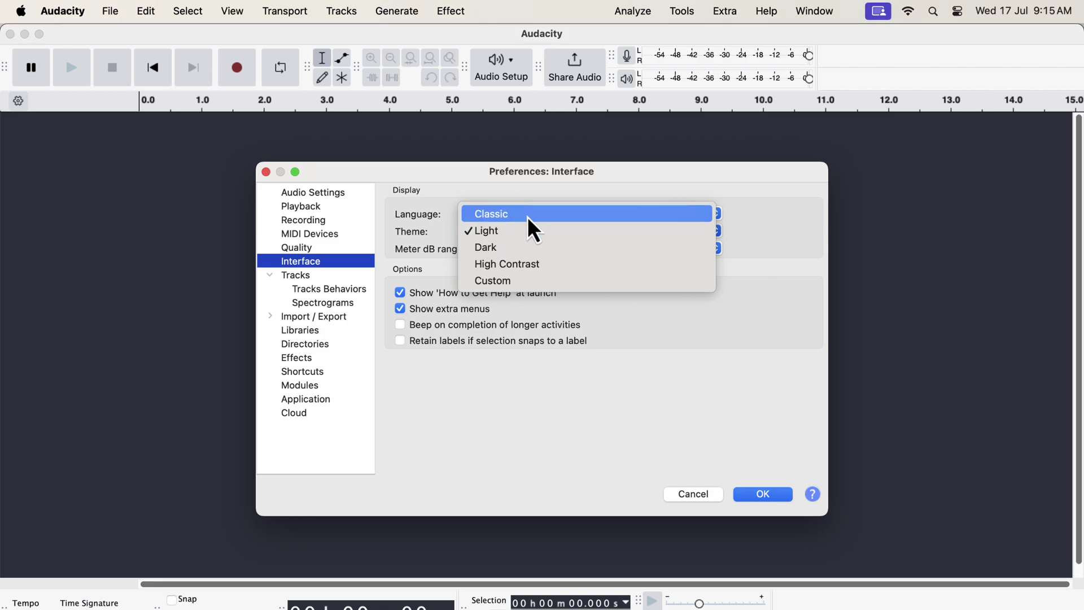
{"action": "left_click", "coordinate": [533, 214]}
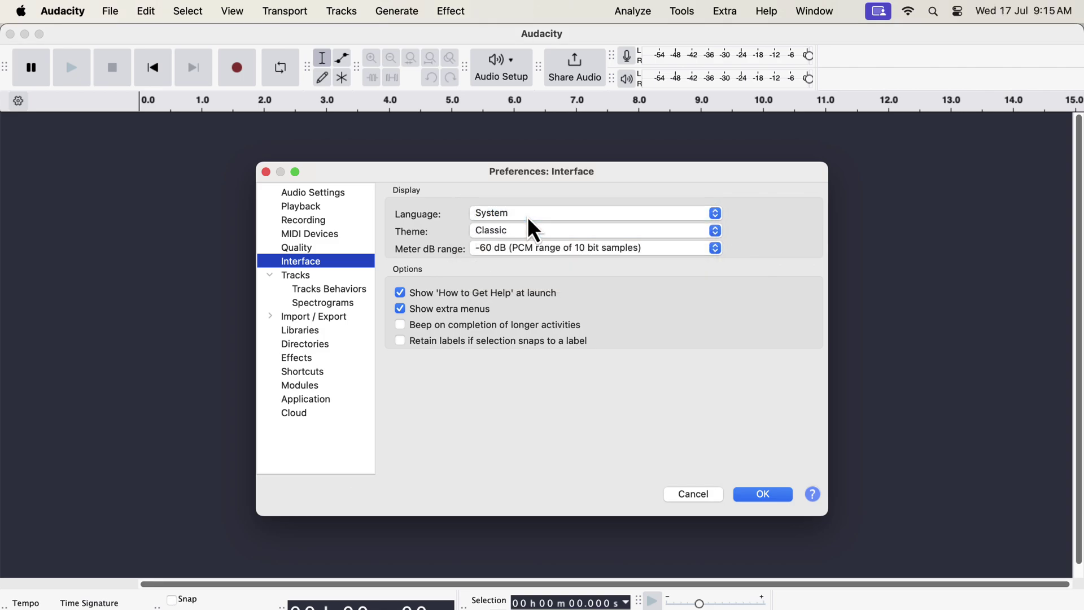
{"action": "left_click", "coordinate": [763, 491]}
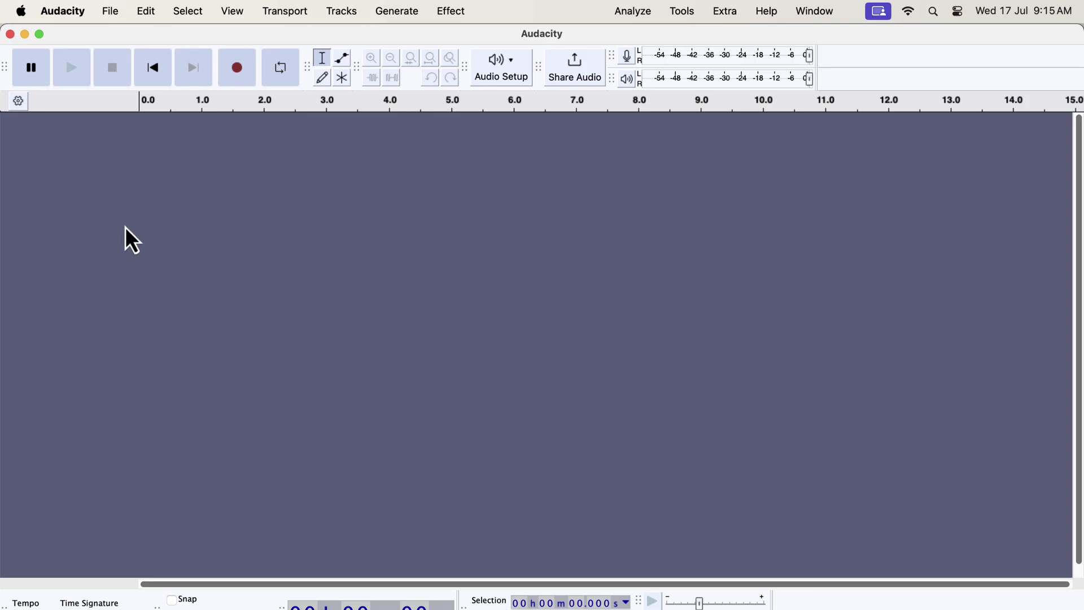
- Set the Theme to Dark, then record a roughly 12-second voice clip on Audio 1
{"action": "left_click", "coordinate": [74, 12]}
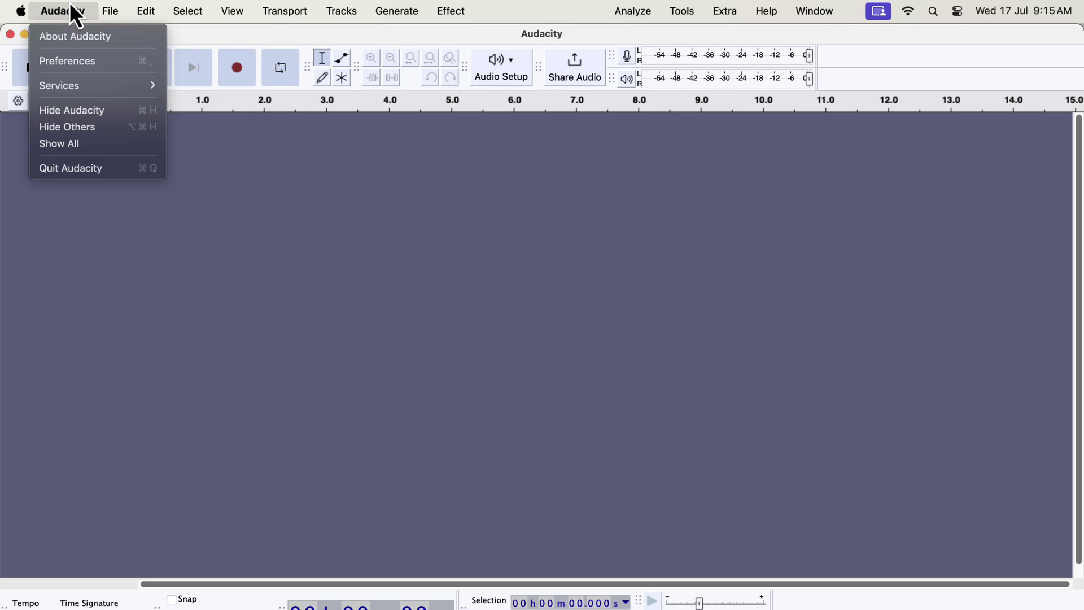
{"action": "left_click", "coordinate": [68, 63]}
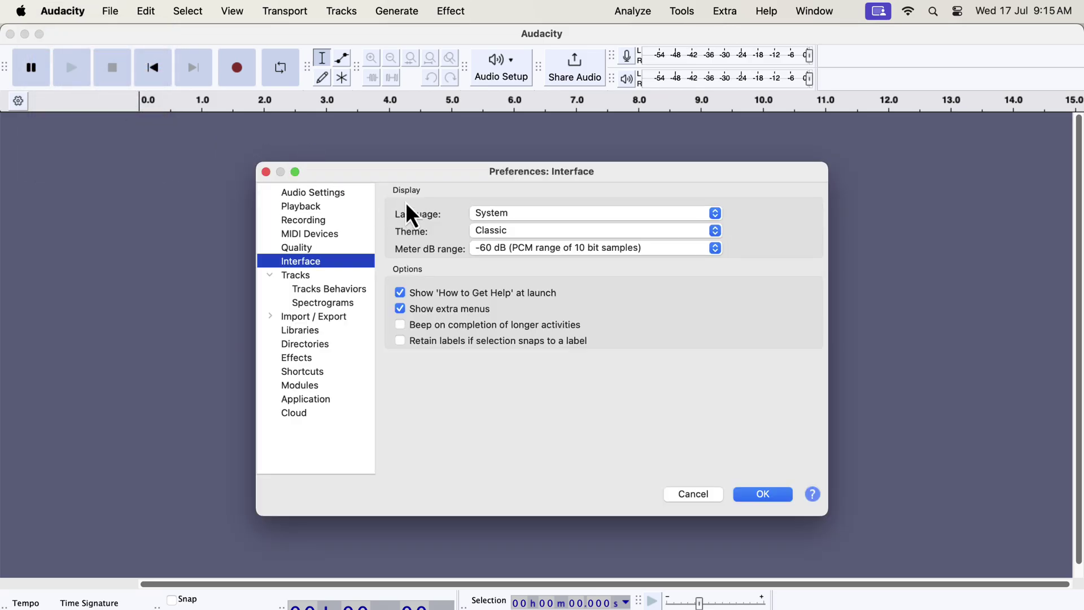
{"action": "left_click", "coordinate": [515, 231]}
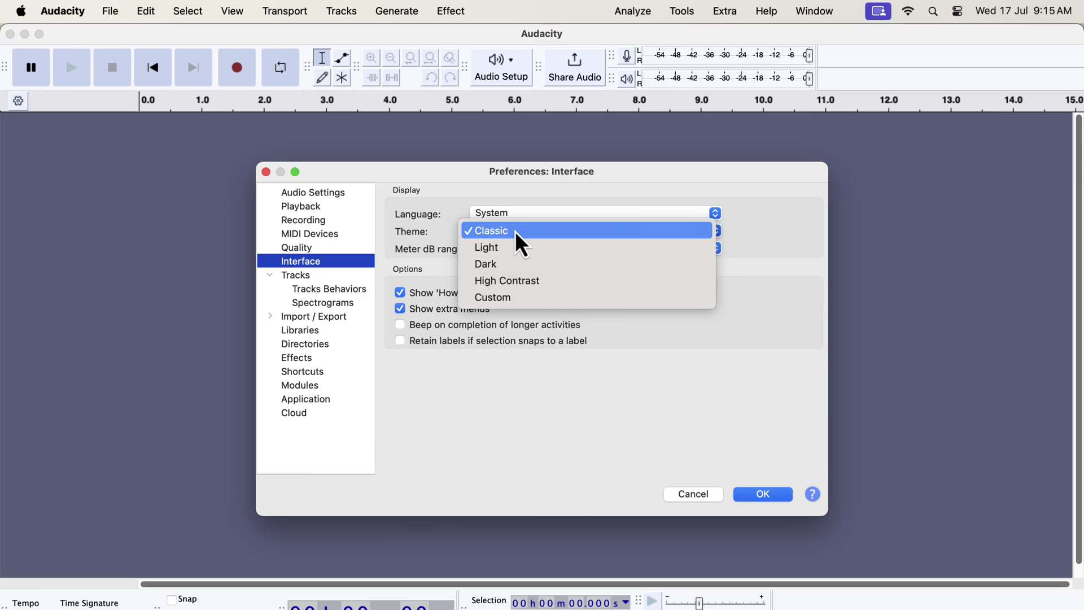
{"action": "left_click", "coordinate": [506, 267]}
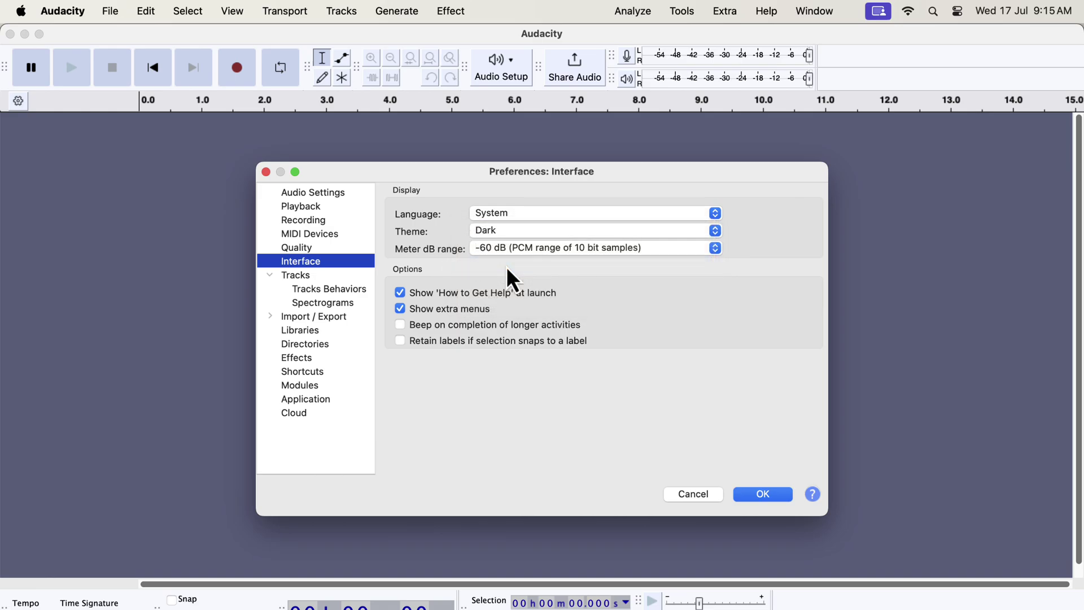
{"action": "left_click", "coordinate": [777, 498]}
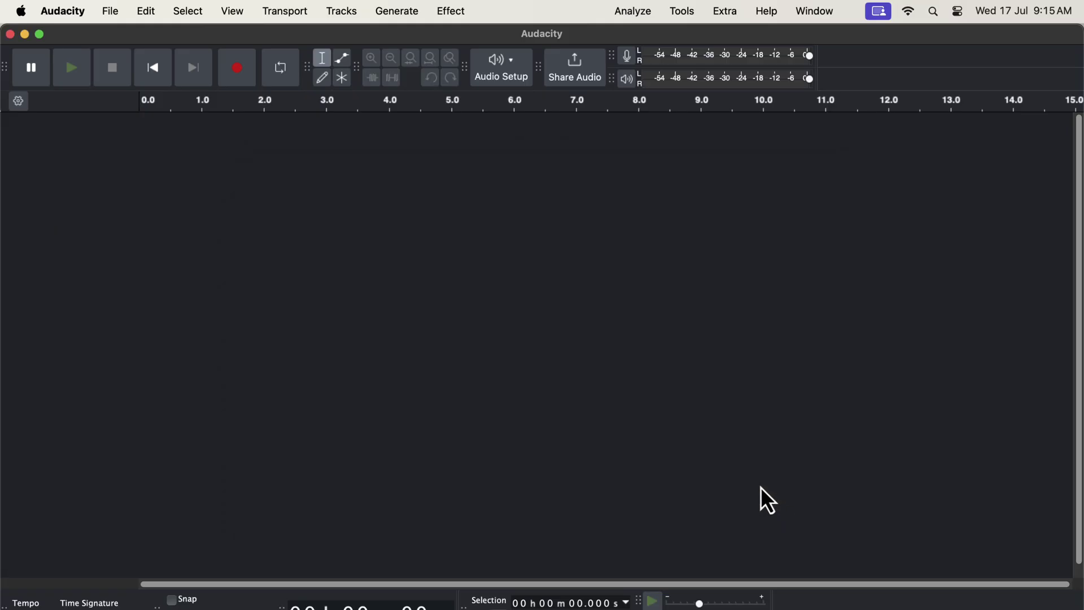
{"action": "left_click", "coordinate": [241, 75]}
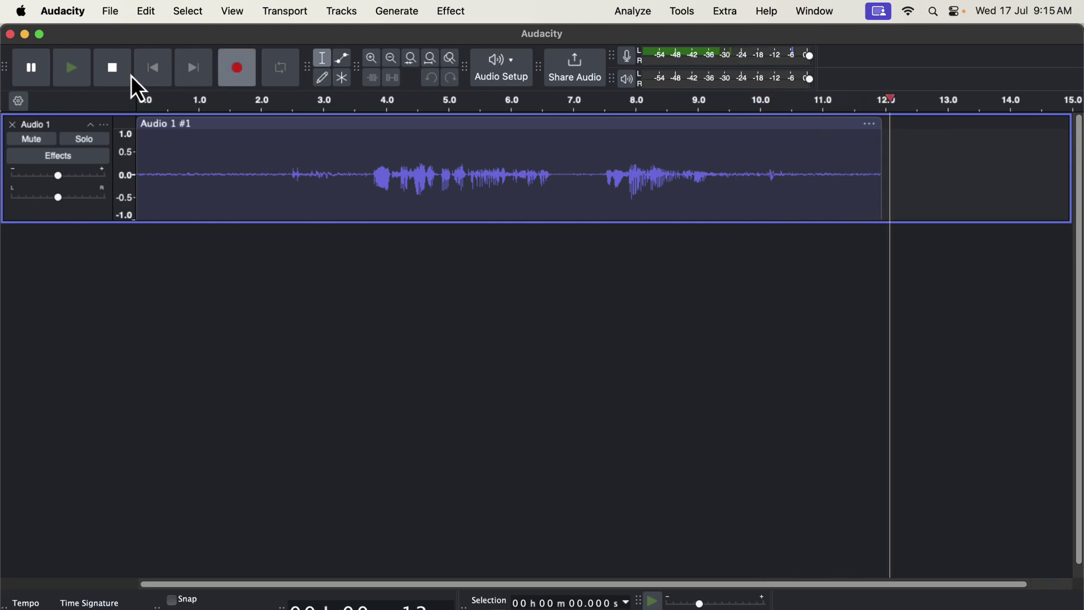
{"action": "left_click", "coordinate": [116, 72]}
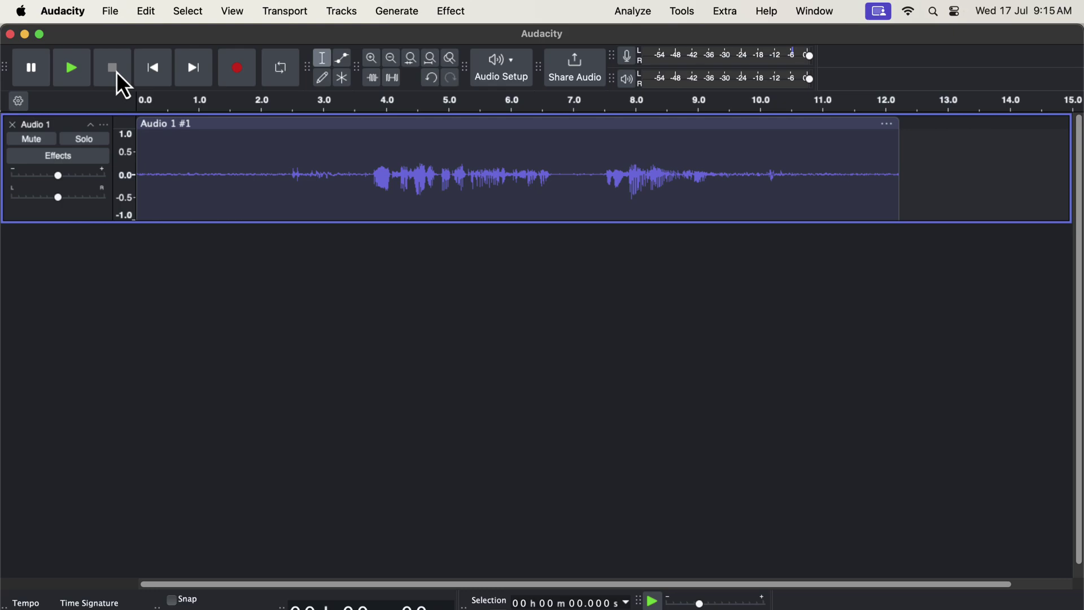
{"action": "left_click", "coordinate": [68, 15]}
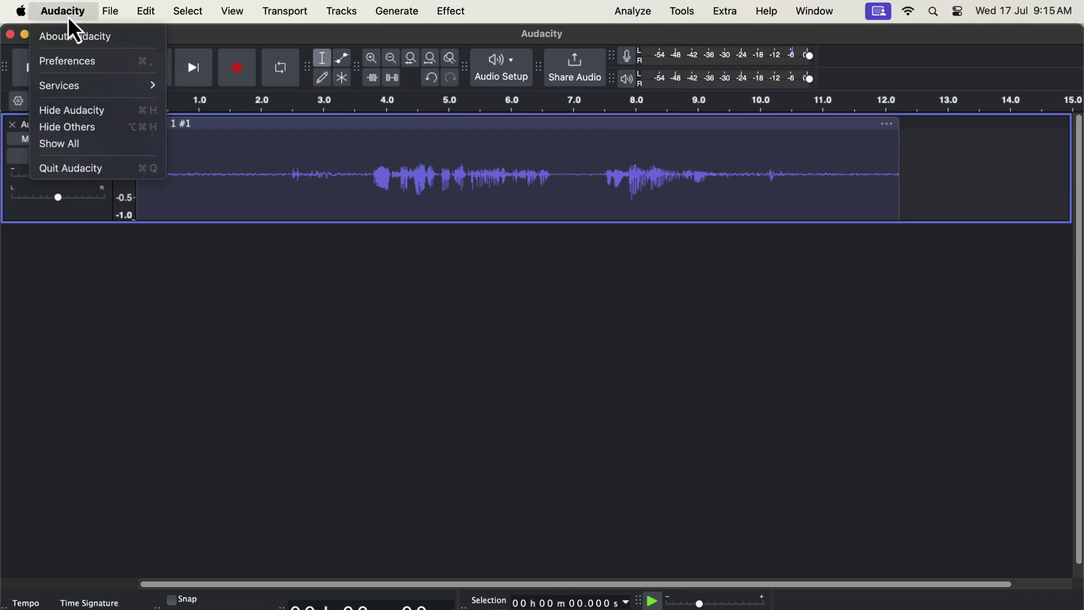
{"action": "left_click", "coordinate": [74, 62]}
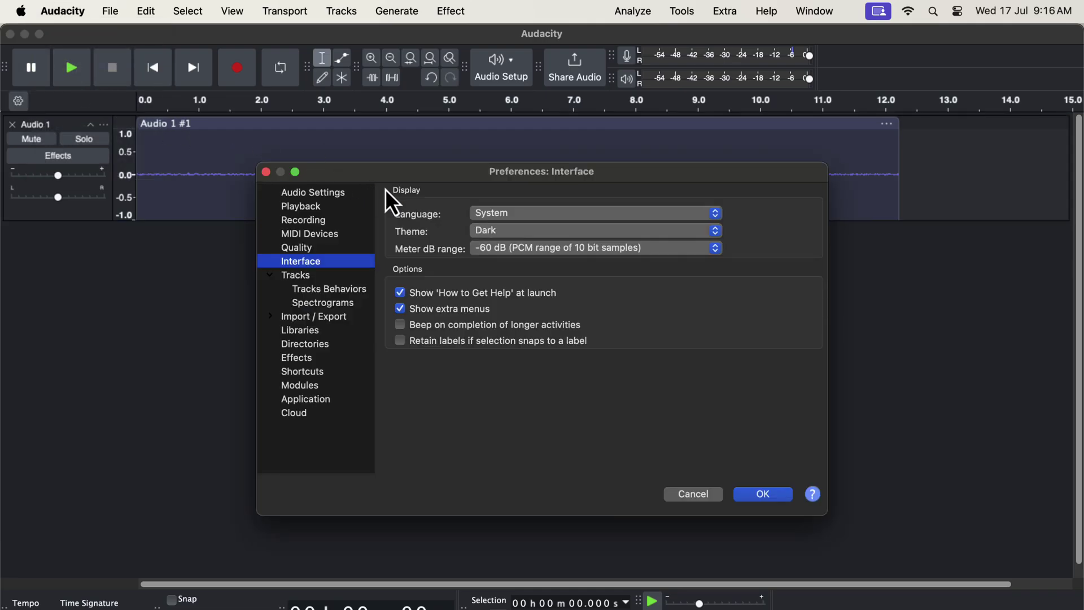
{"action": "left_click", "coordinate": [487, 232]}
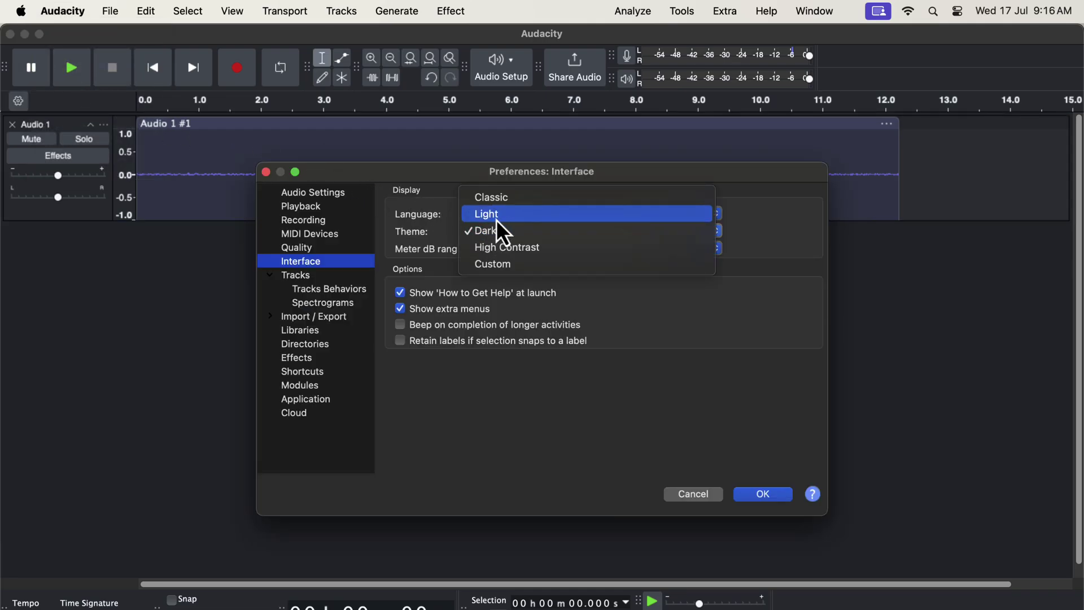
{"action": "left_click", "coordinate": [500, 219]}
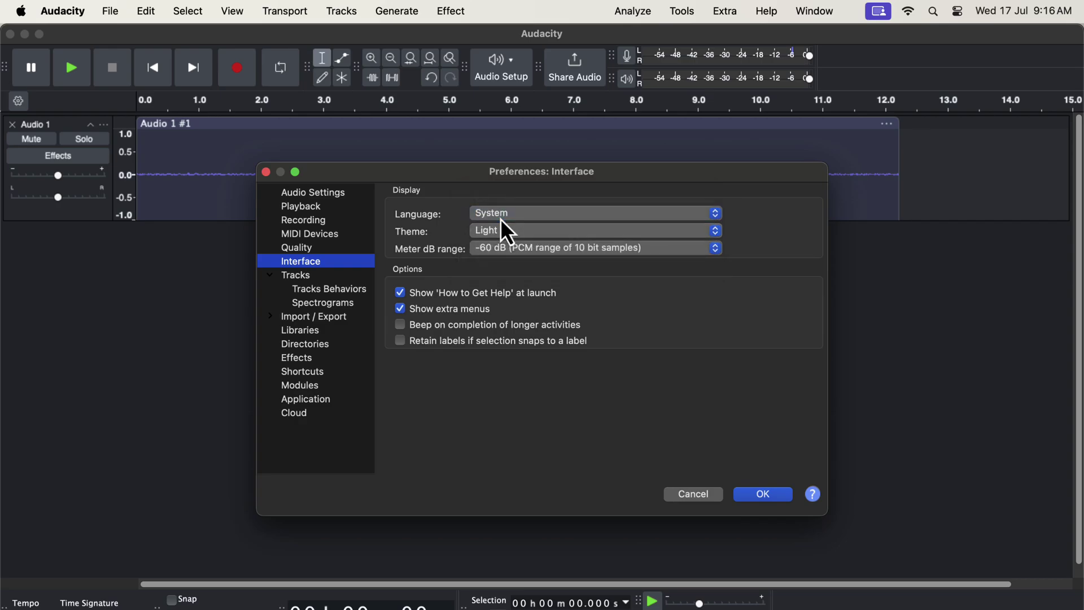
{"action": "left_click", "coordinate": [782, 495]}
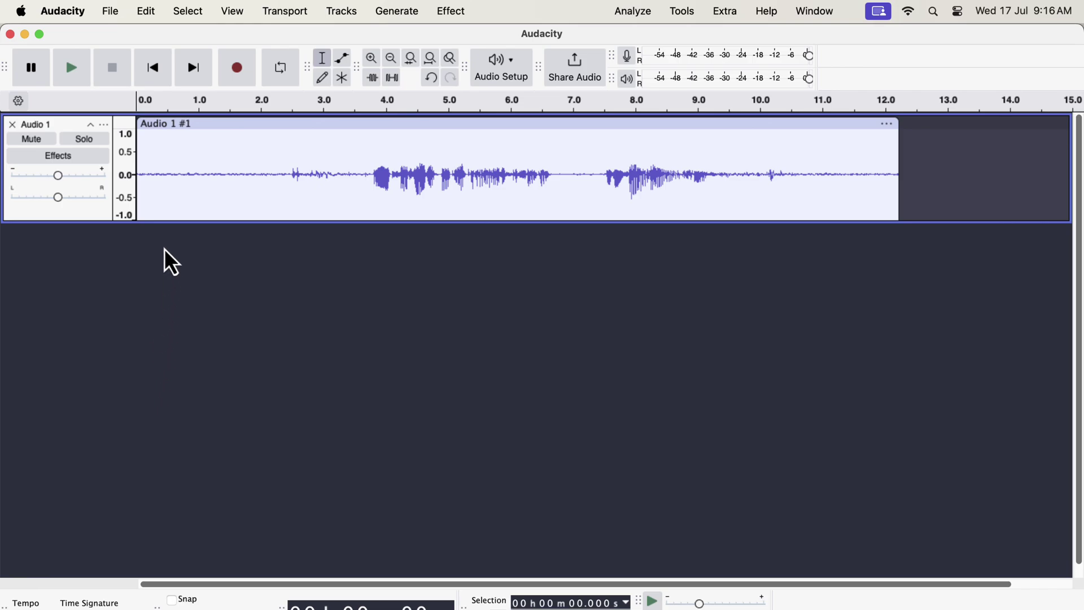
{"action": "left_click", "coordinate": [172, 201]}
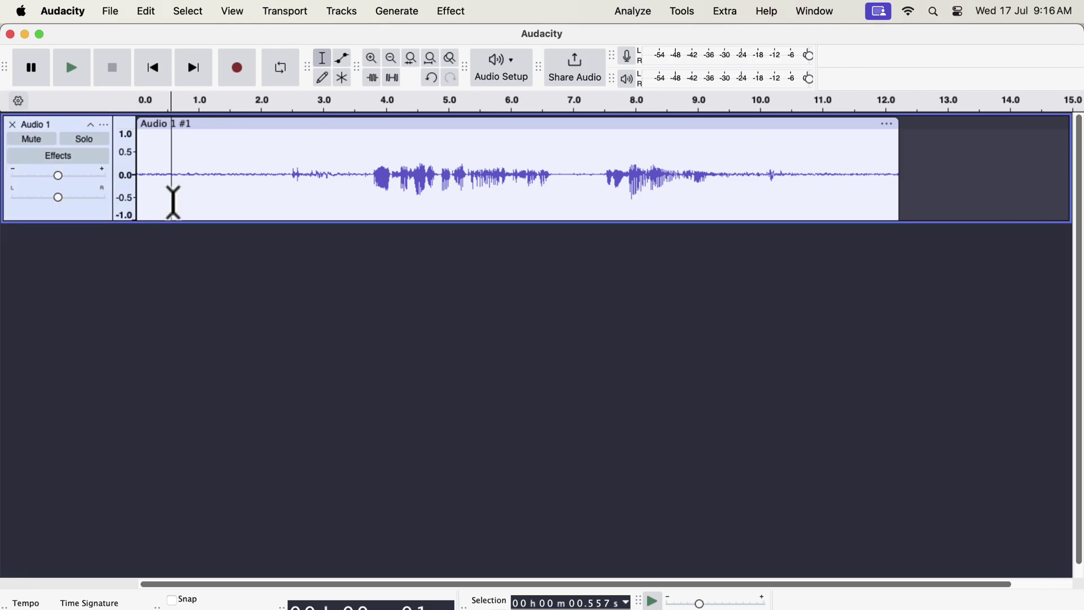
{"action": "double_click", "coordinate": [271, 181]}
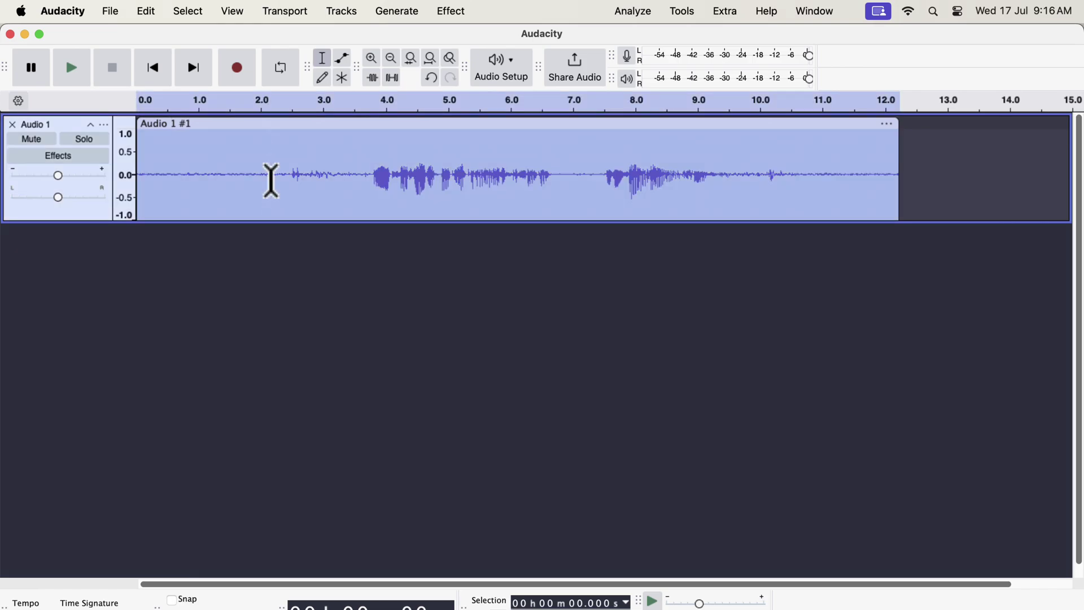
{"action": "double_click", "coordinate": [269, 161]}
{"action": "left_click", "coordinate": [152, 246]}
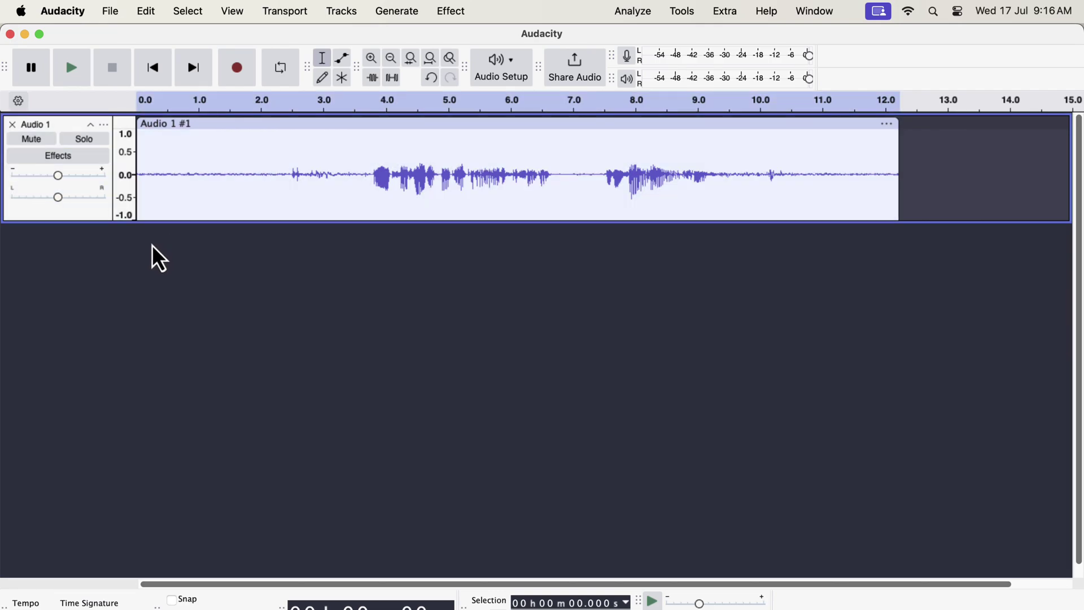
{"action": "double_click", "coordinate": [233, 176]}
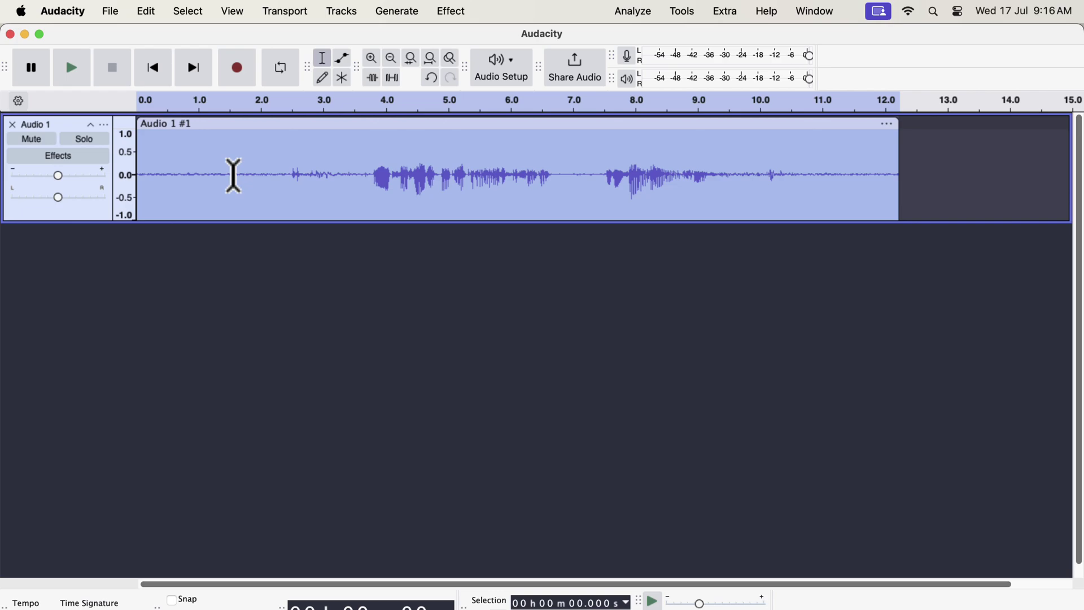
{"action": "left_click", "coordinate": [149, 260]}
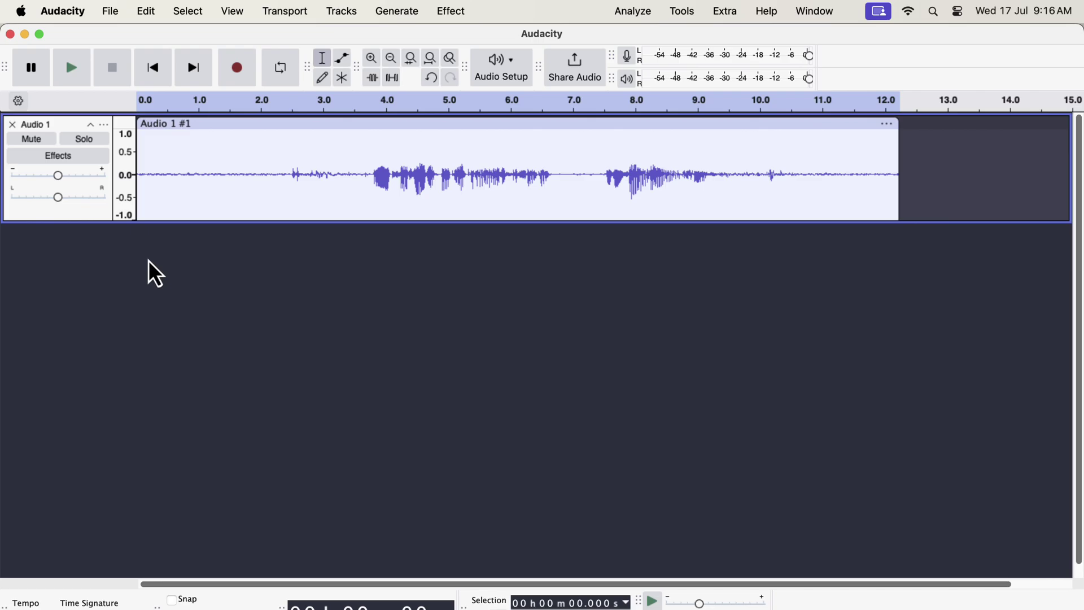
- Open the Realtime Effects panel from the Audio 1 track header's Effects button
{"action": "left_click", "coordinate": [70, 159]}
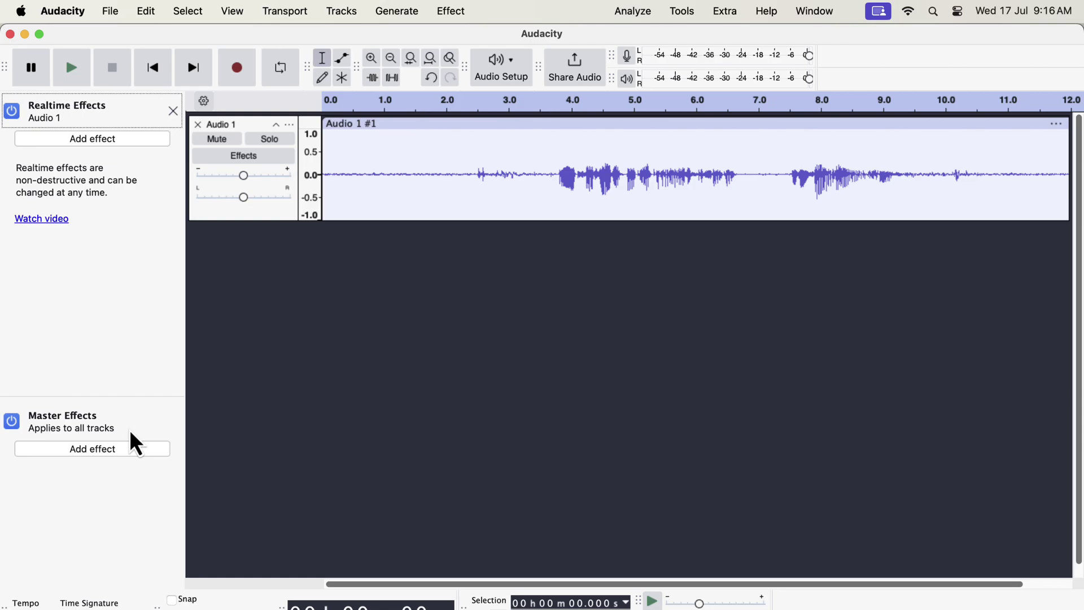
- Add a realtime Compressor to Audio 1 and open its settings: threshold -10 dB, ratio 10
{"action": "left_click", "coordinate": [112, 140]}
{"action": "mouse_move", "coordinate": [116, 156]}
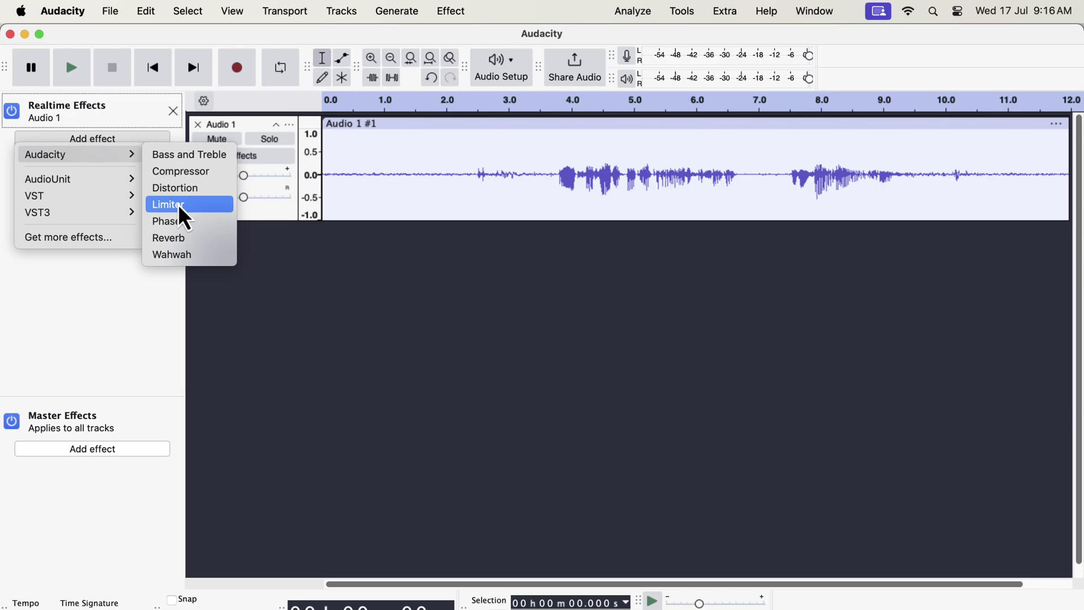
{"action": "left_click", "coordinate": [191, 171]}
{"action": "left_click", "coordinate": [121, 151]}
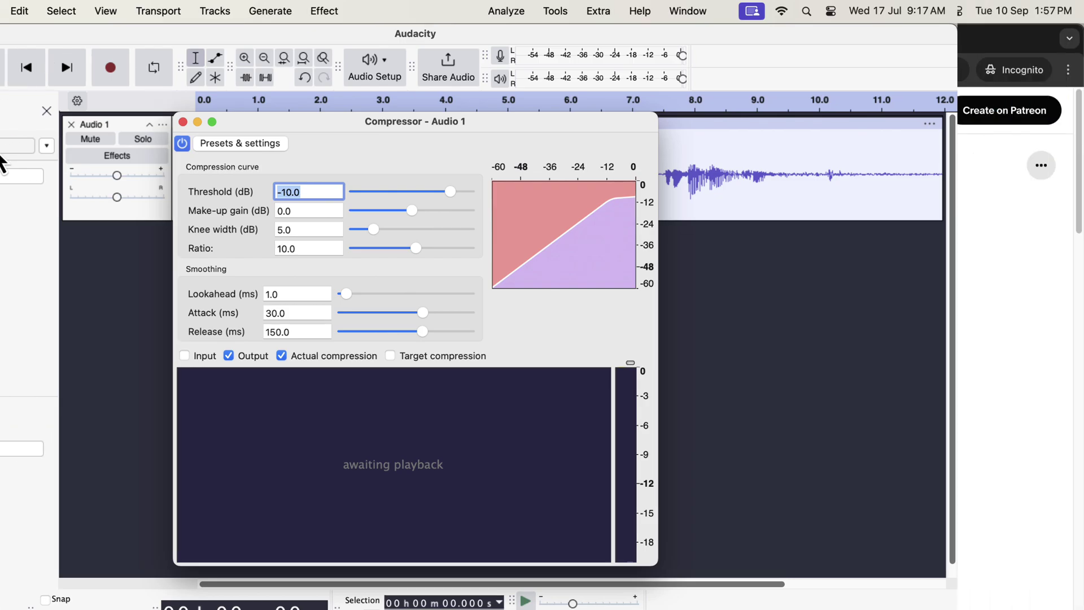
{"action": "scroll", "coordinate": [116, 382], "scroll_direction": "down", "scroll_amount": 3}
{"action": "scroll", "coordinate": [116, 384], "scroll_direction": "down", "scroll_amount": 2}
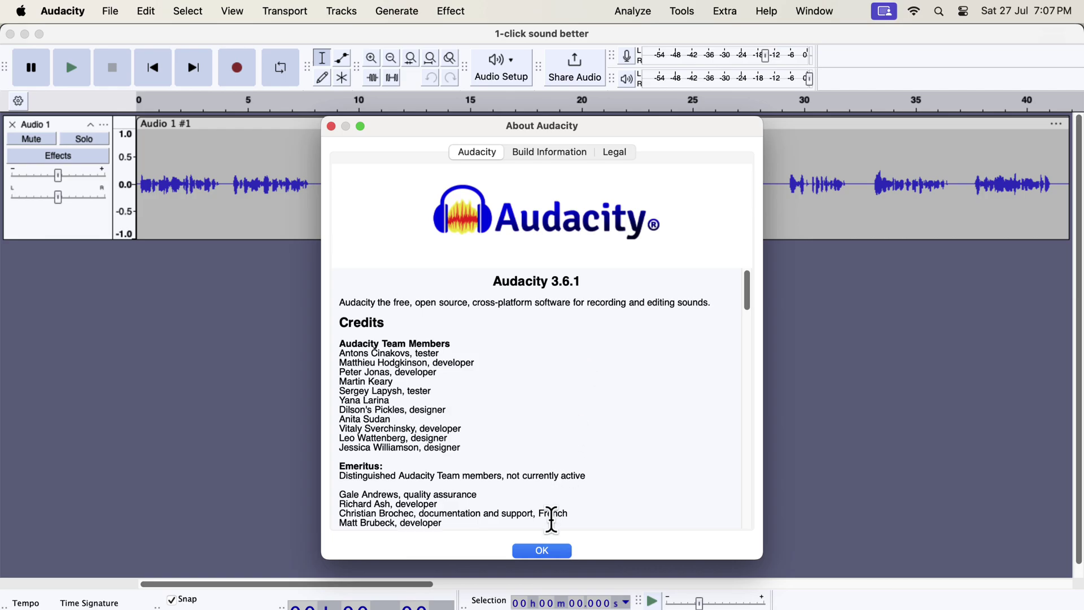
- Dismiss the About Audacity 3.6.1 window with OK
{"action": "left_click", "coordinate": [547, 550]}
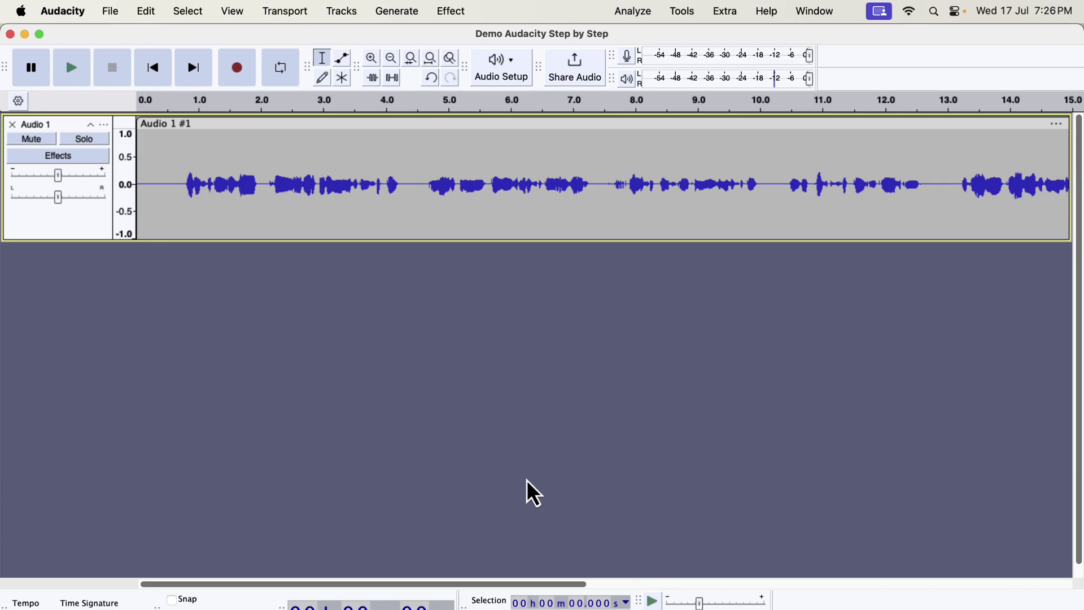
- Play the voice recording from about 0.5 s, stop it, and select all of Audio 1
{"action": "left_click", "coordinate": [169, 176]}
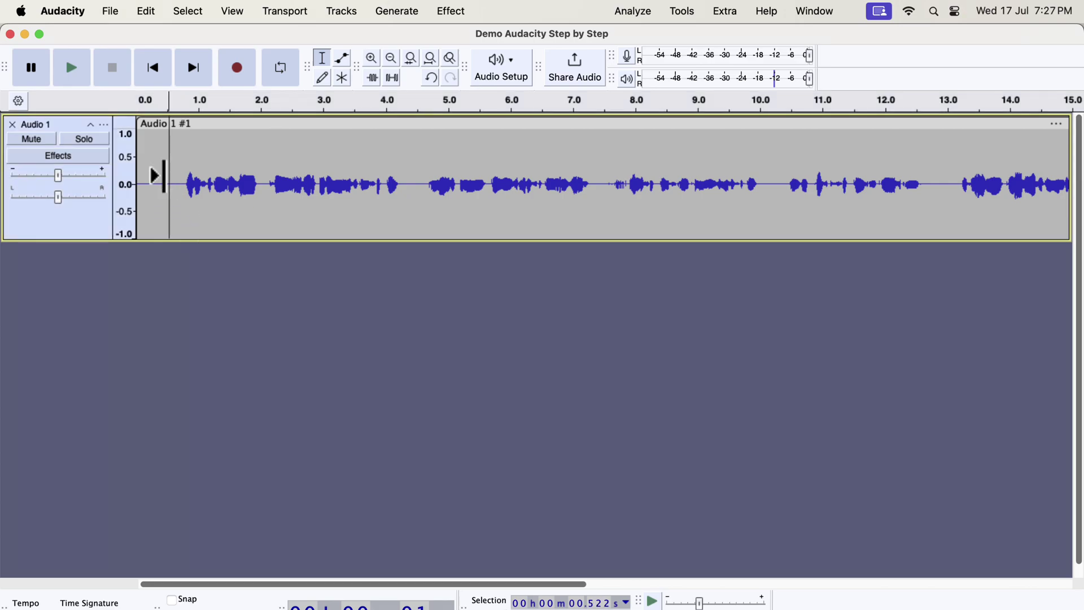
{"action": "key", "text": "space"}
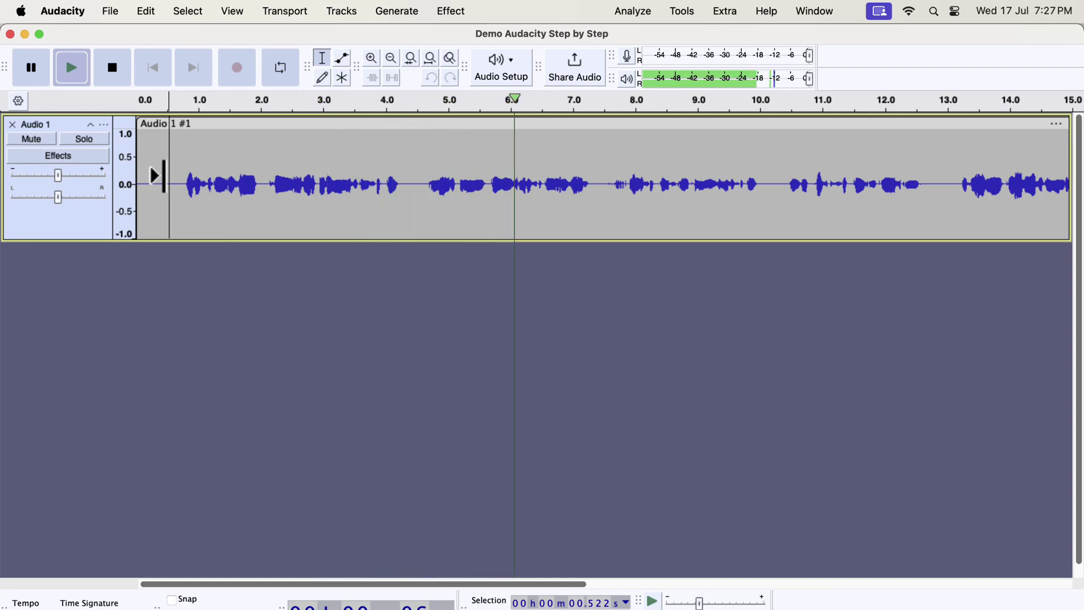
{"action": "key", "text": "space"}
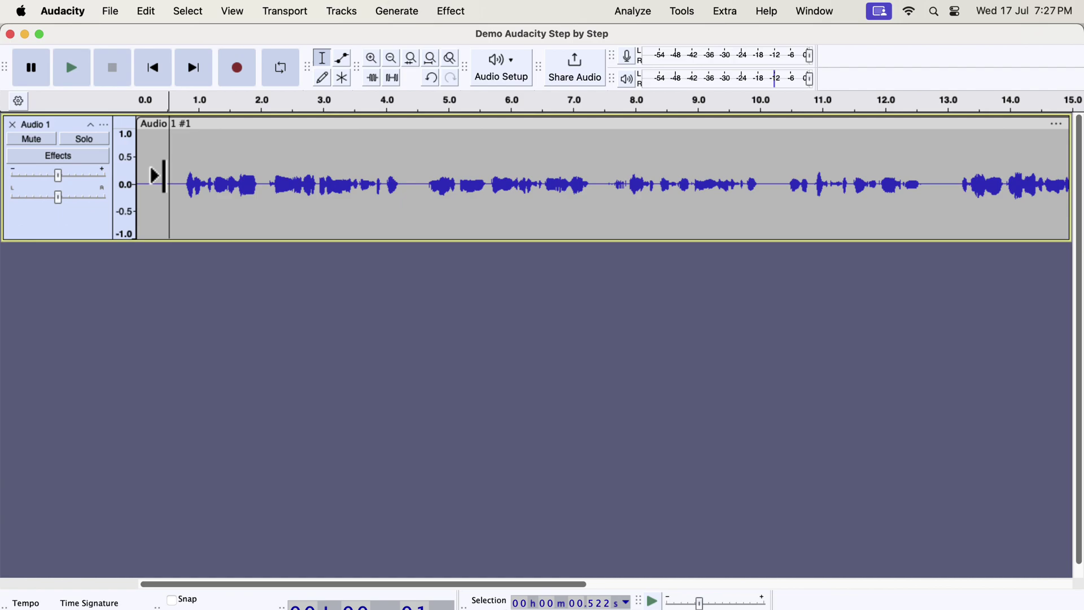
{"action": "key", "text": "super+a"}
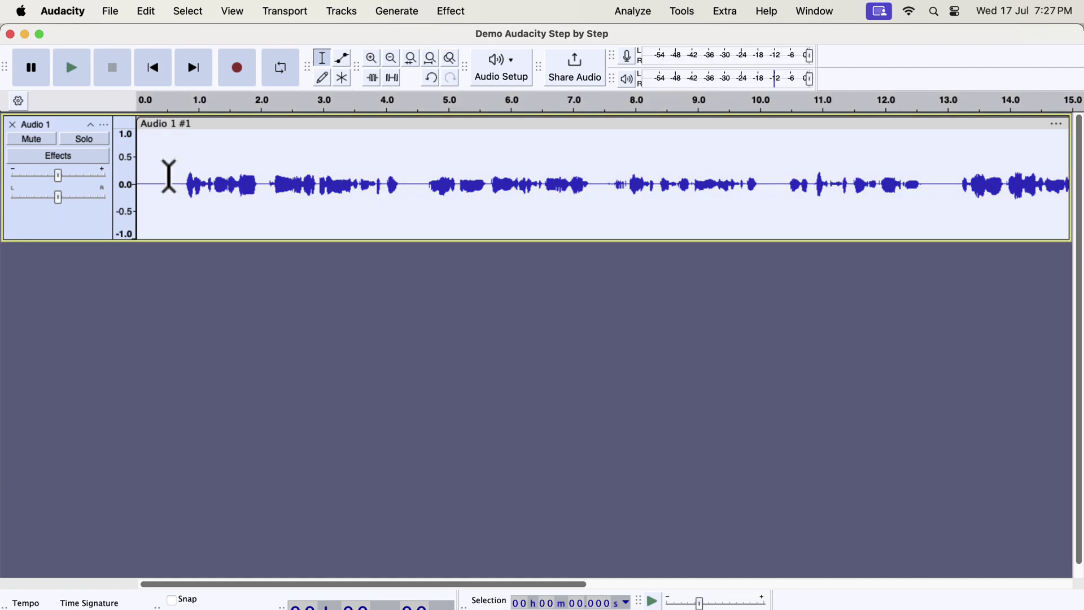
- Duplicate the Audio 1 track, select the new copy, and open Tools > Apply Macro
{"action": "left_click", "coordinate": [150, 15]}
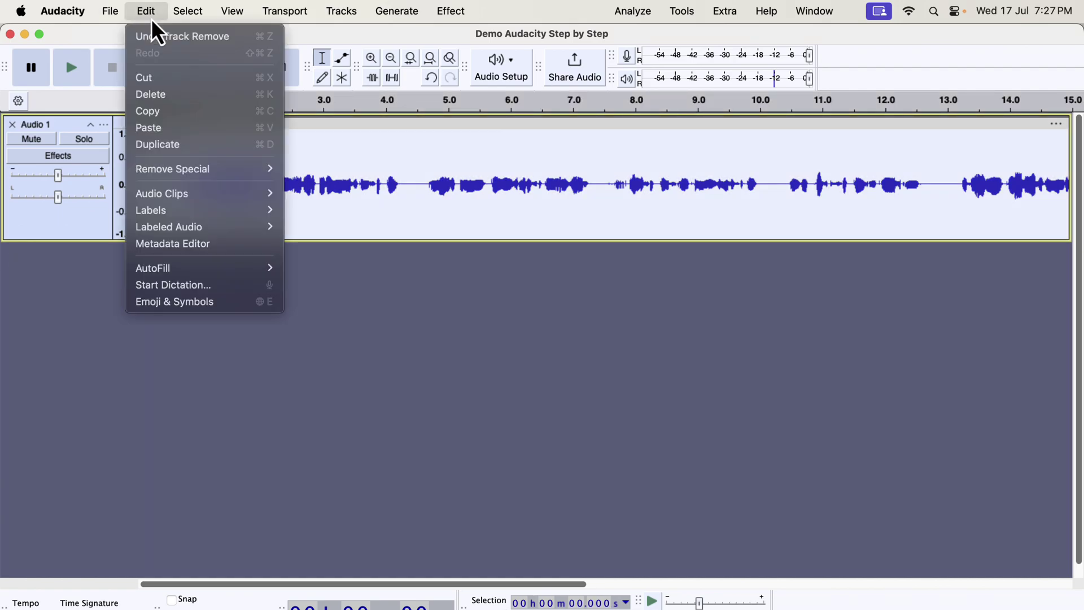
{"action": "left_click", "coordinate": [159, 144]}
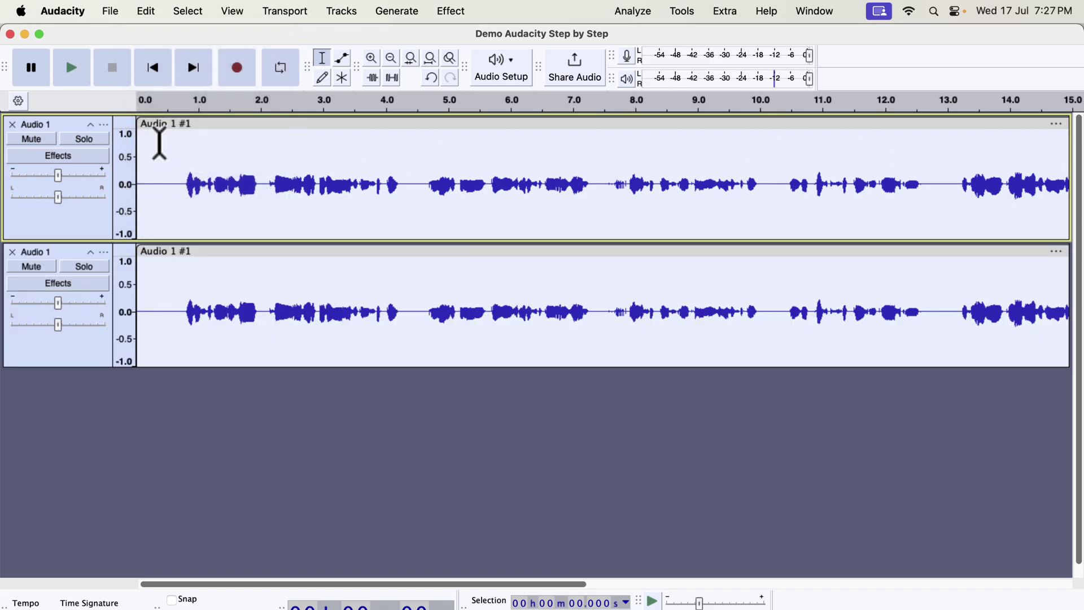
{"action": "left_click", "coordinate": [172, 316]}
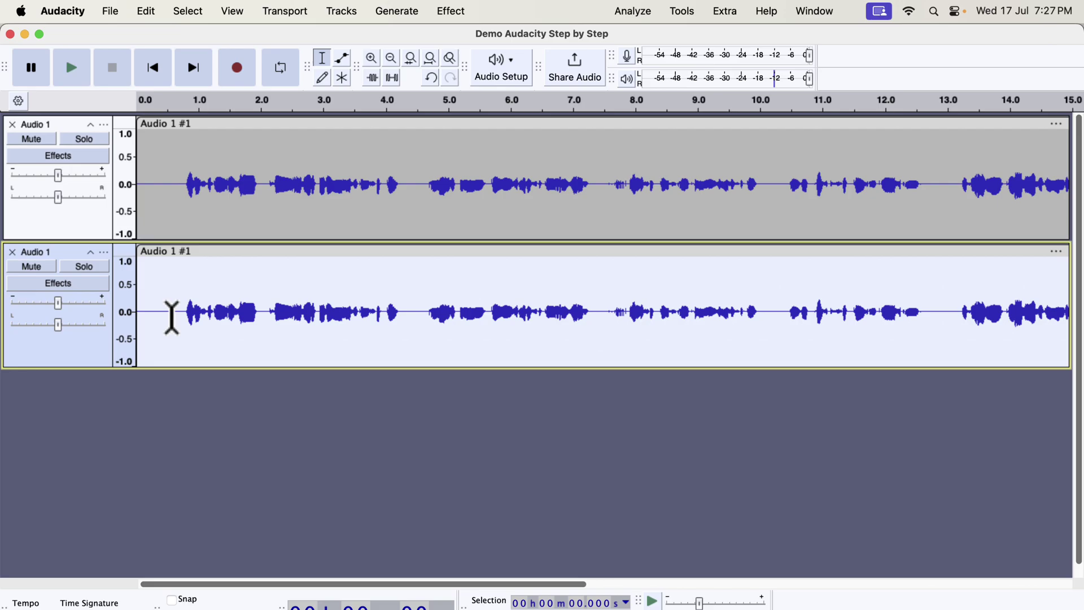
{"action": "left_click", "coordinate": [684, 12]}
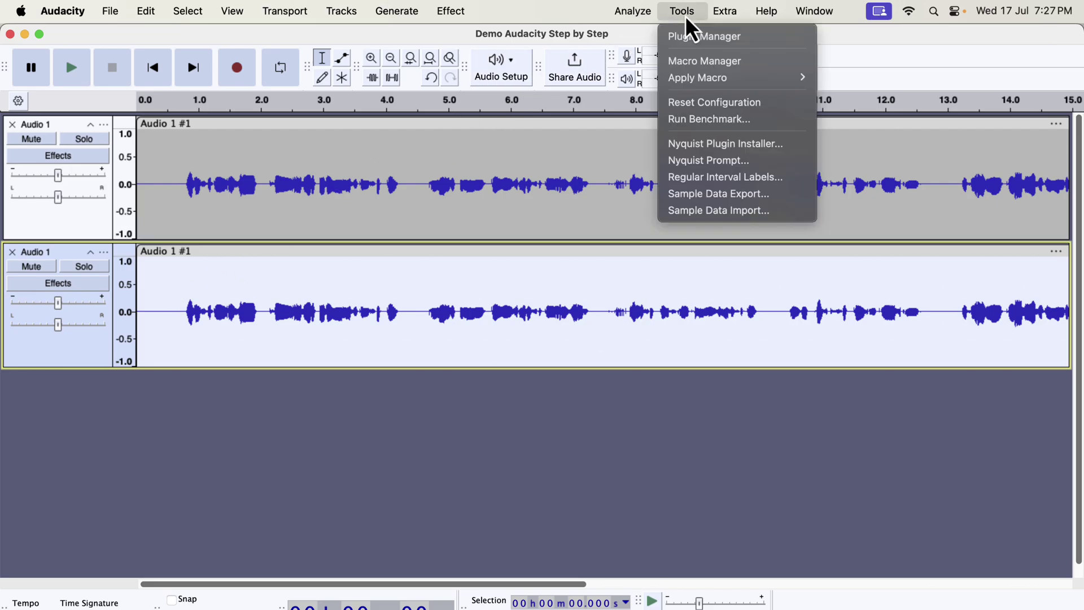
{"action": "mouse_move", "coordinate": [690, 75]}
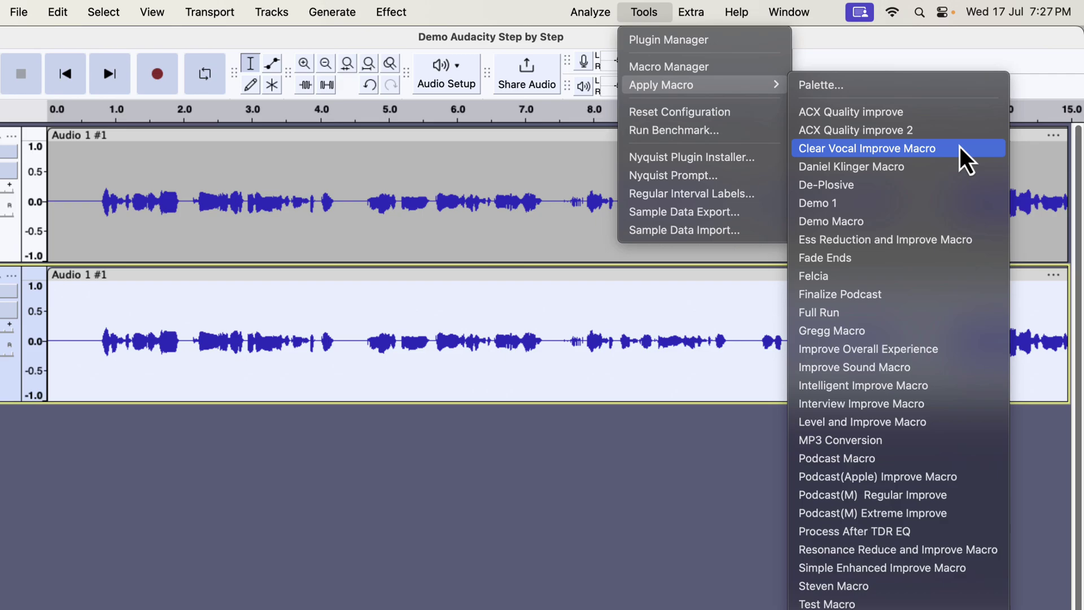
- Apply the Clear Vocal Improve macro to the duplicate, then play the soloed original track
{"action": "left_click", "coordinate": [960, 148]}
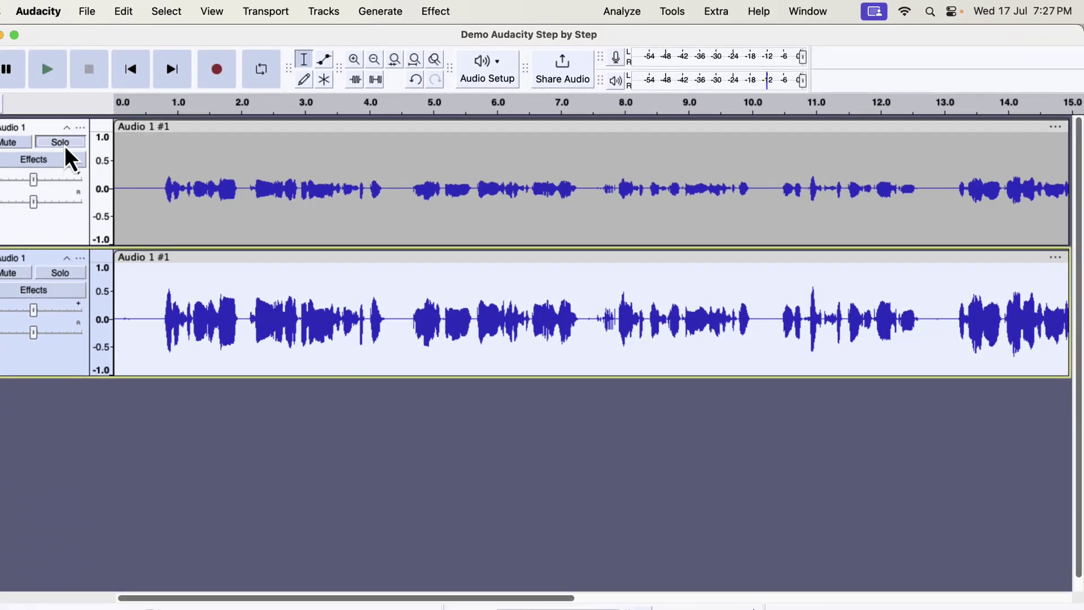
{"action": "left_click", "coordinate": [62, 143]}
{"action": "left_click", "coordinate": [126, 217]}
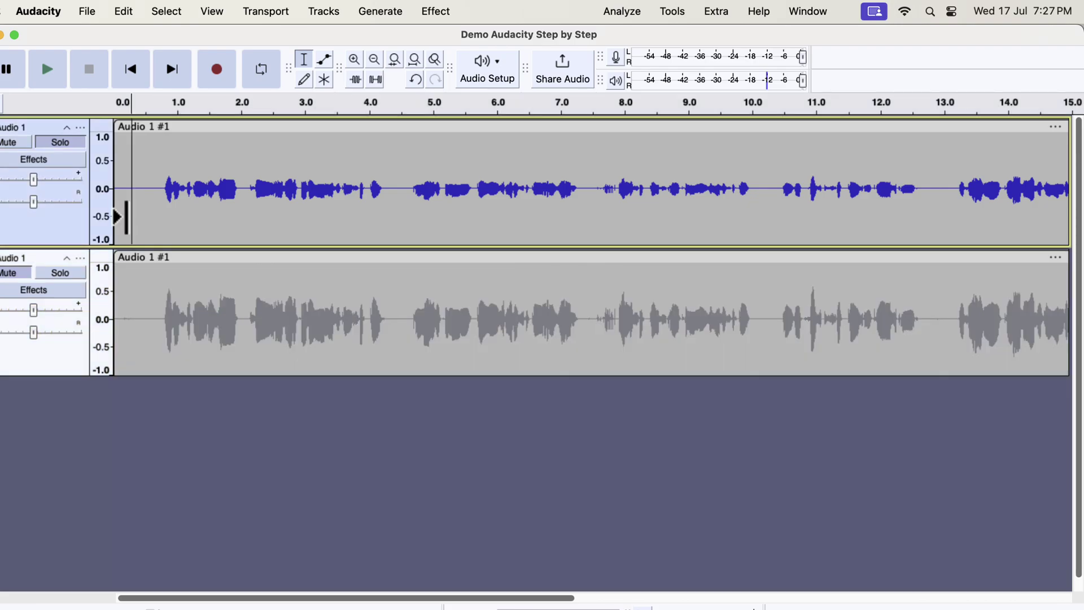
{"action": "key", "text": "space"}
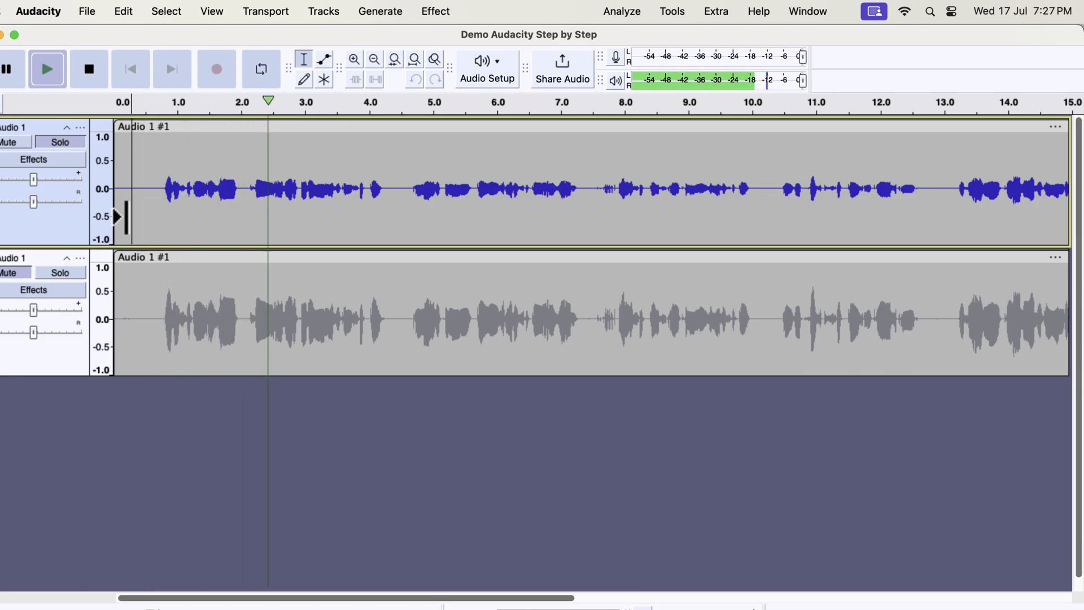
{"action": "key", "text": "space"}
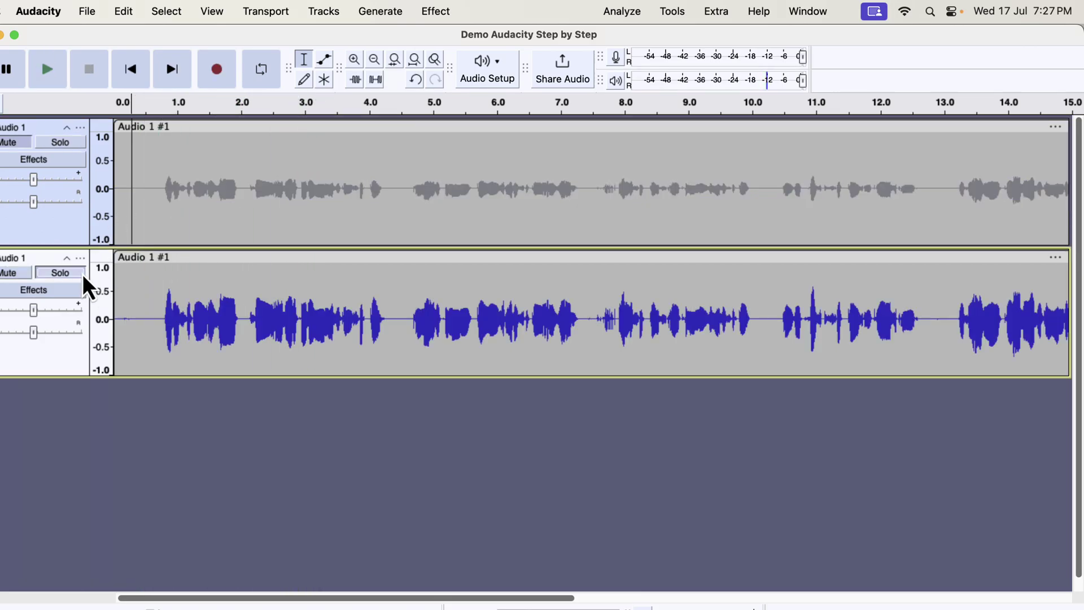
- Play the improved duplicate, toggling solo between tracks to compare, then stop playback
{"action": "key", "text": "space"}
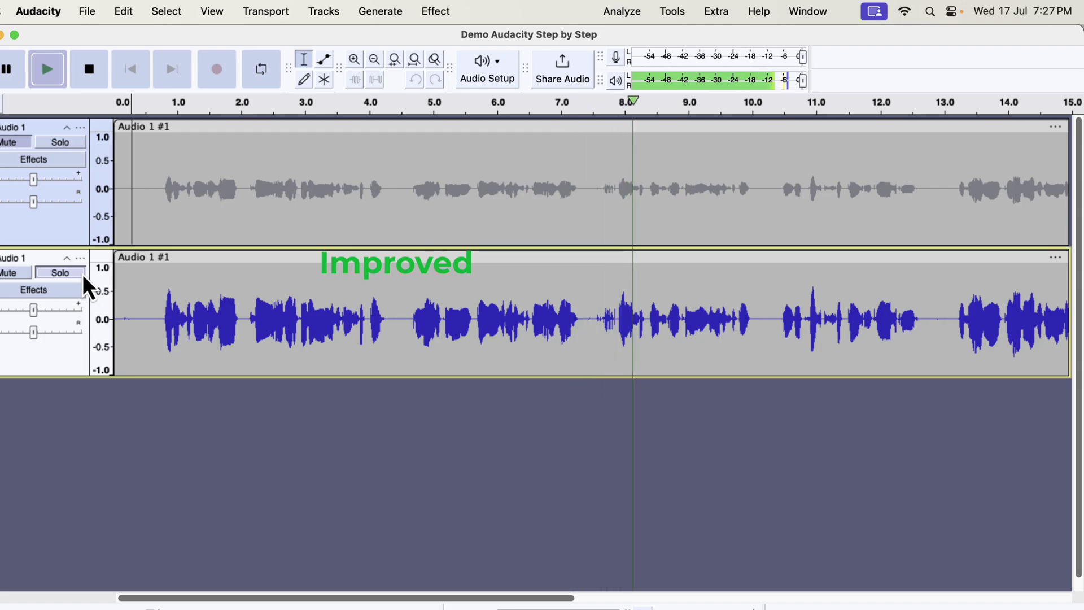
{"action": "left_click", "coordinate": [75, 146]}
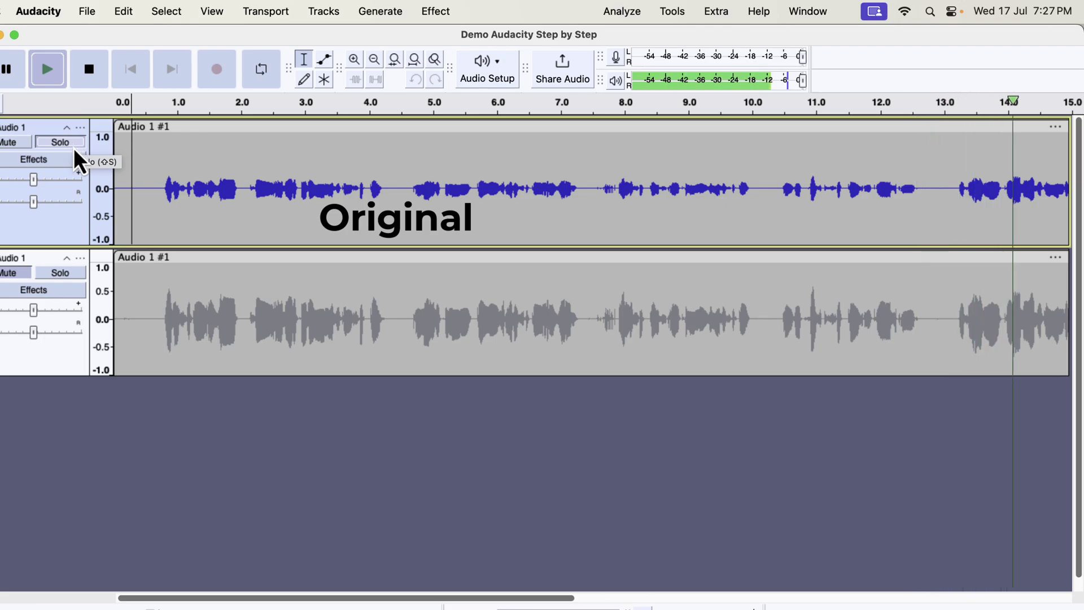
{"action": "left_click", "coordinate": [67, 274]}
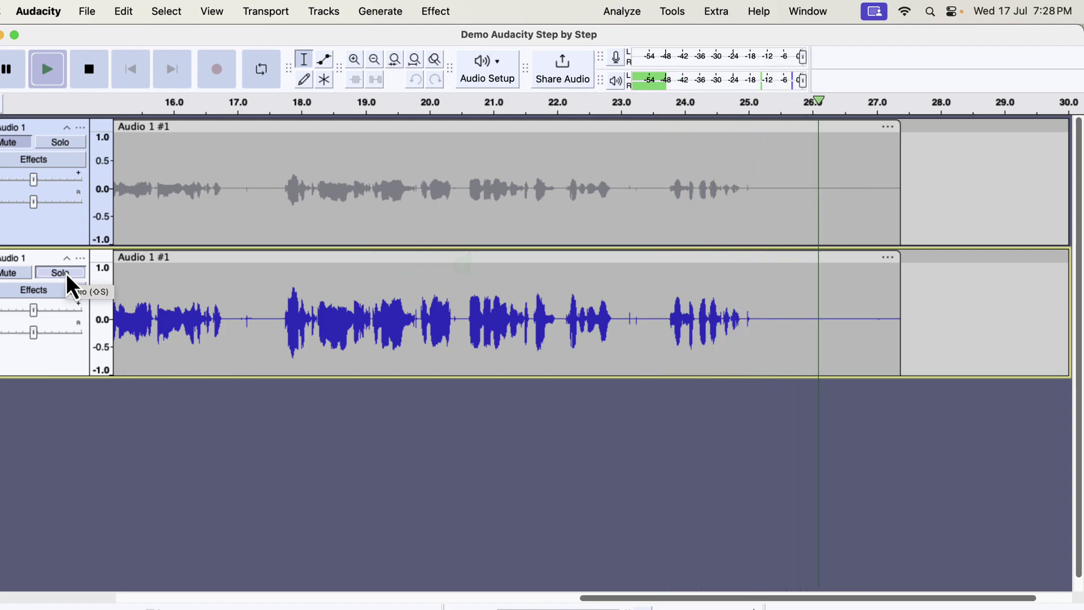
{"action": "key", "text": "space"}
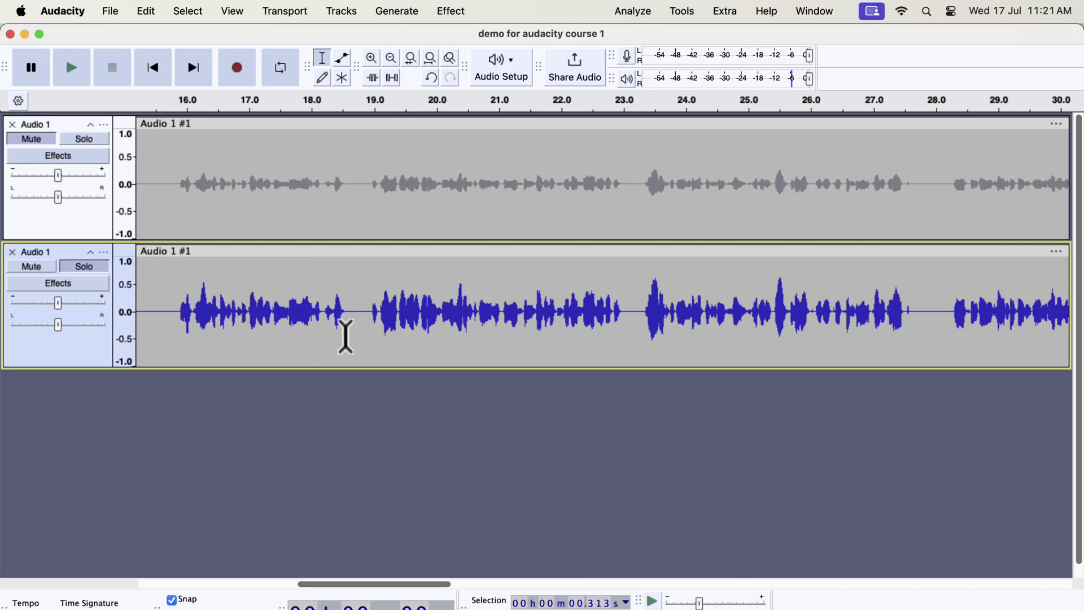
- Import Clear Vocal Improve Macro.txt from Macros and EQs > Macros through Macro Manager, replacing the existing copy
{"action": "left_click", "coordinate": [692, 17]}
{"action": "left_click", "coordinate": [688, 63]}
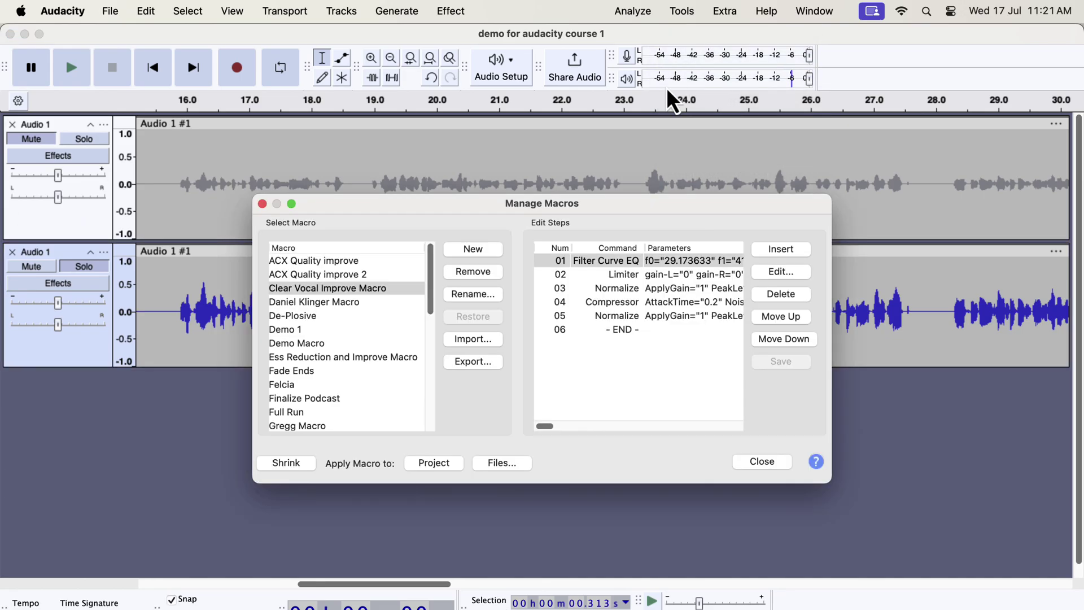
{"action": "left_click", "coordinate": [480, 340]}
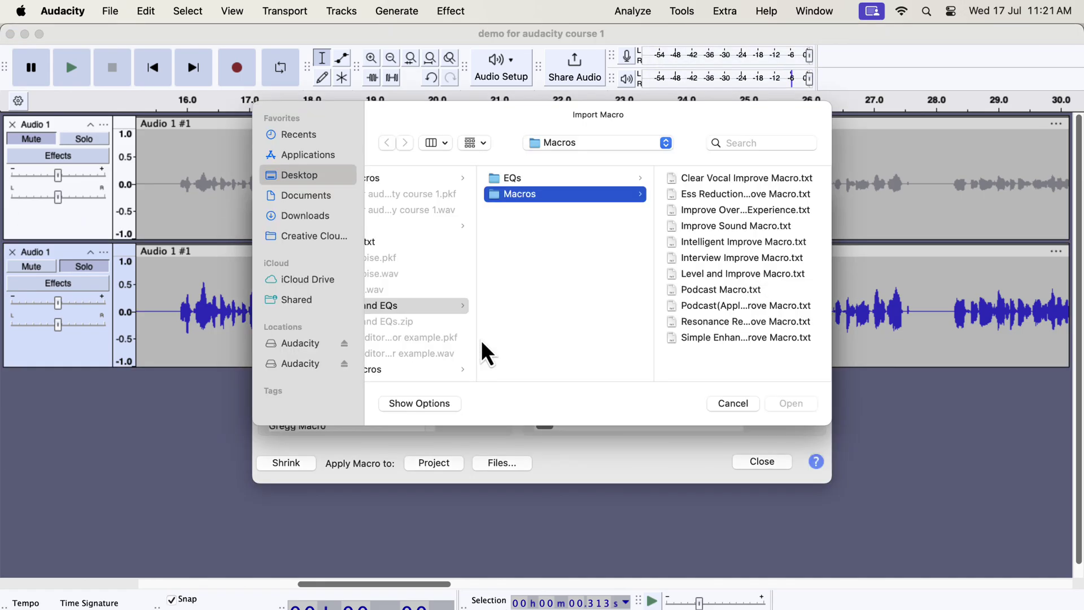
{"action": "scroll", "coordinate": [466, 328], "scroll_direction": "left", "scroll_amount": 3}
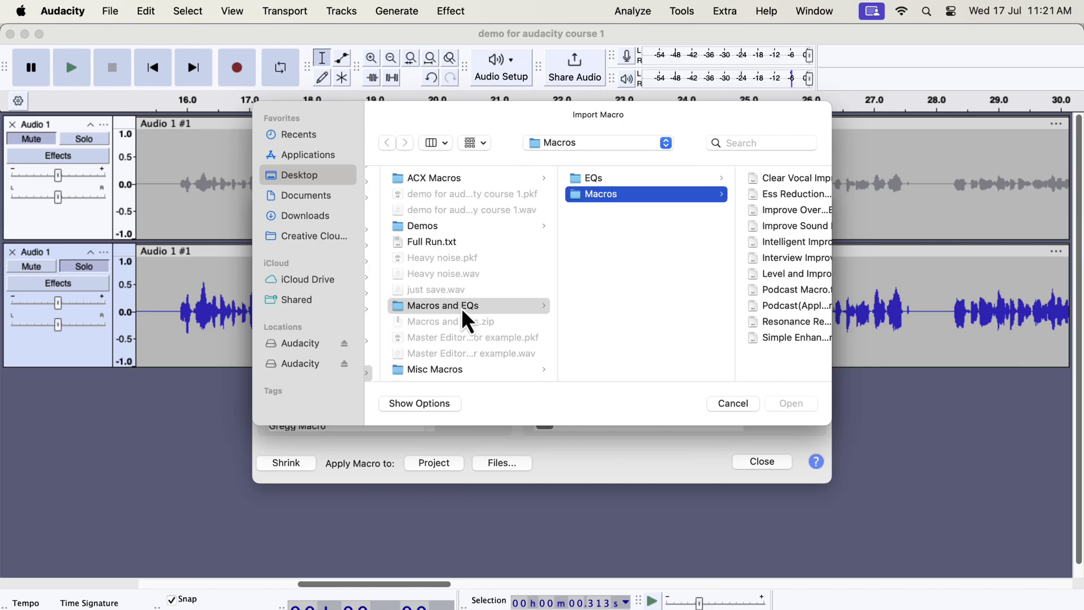
{"action": "left_click", "coordinate": [461, 308]}
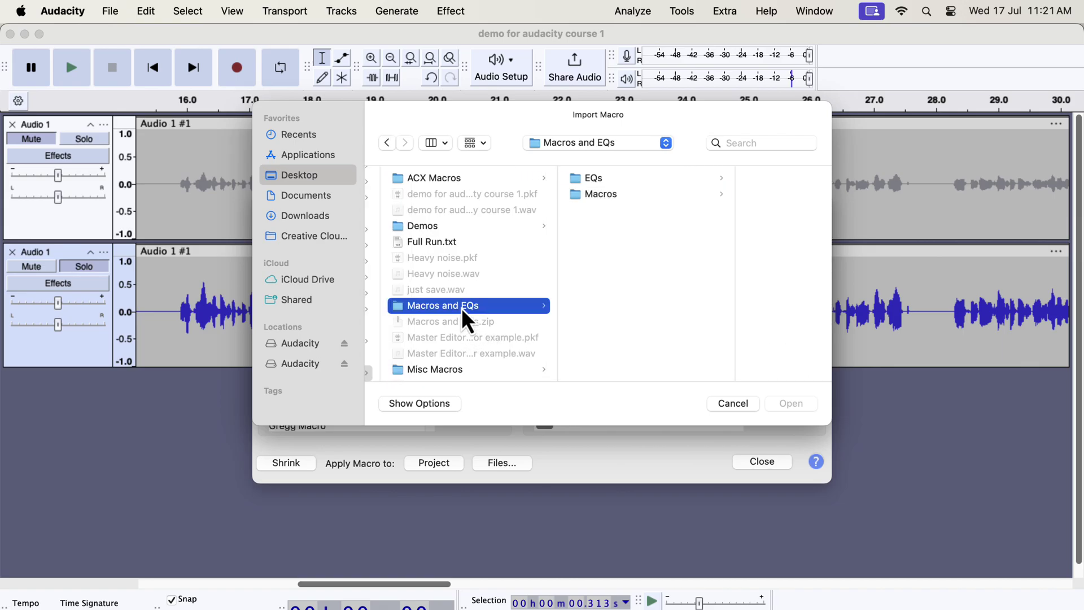
{"action": "left_click", "coordinate": [605, 198]}
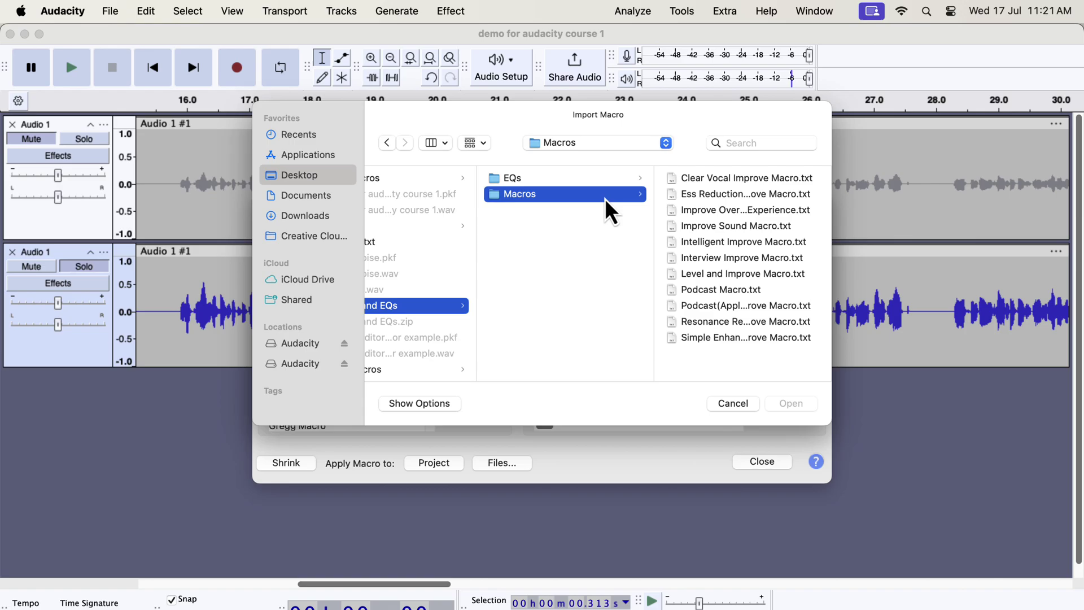
{"action": "left_click", "coordinate": [705, 179]}
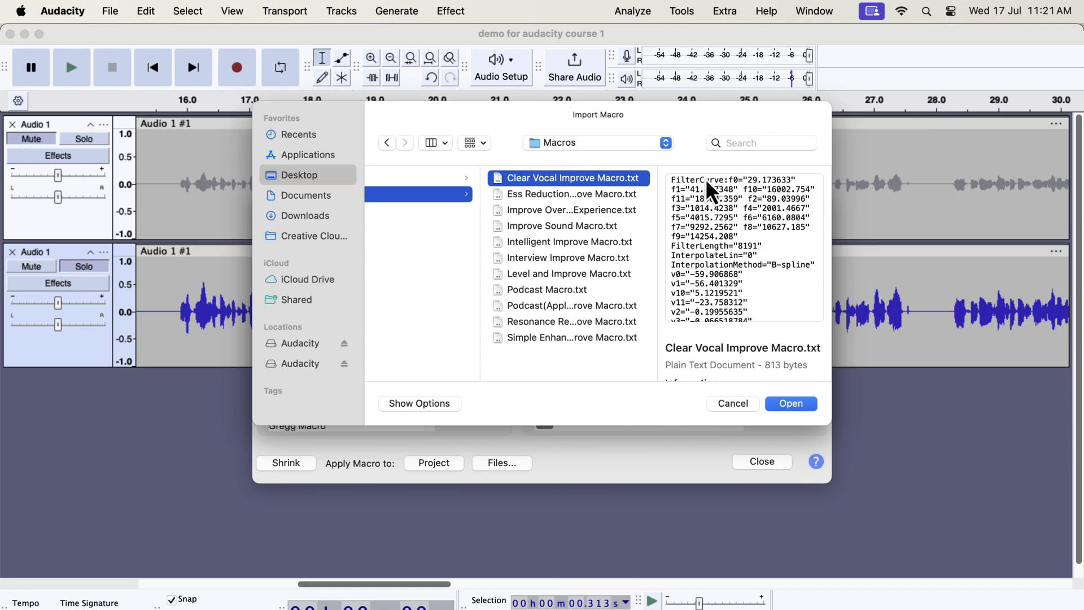
{"action": "left_click", "coordinate": [784, 405]}
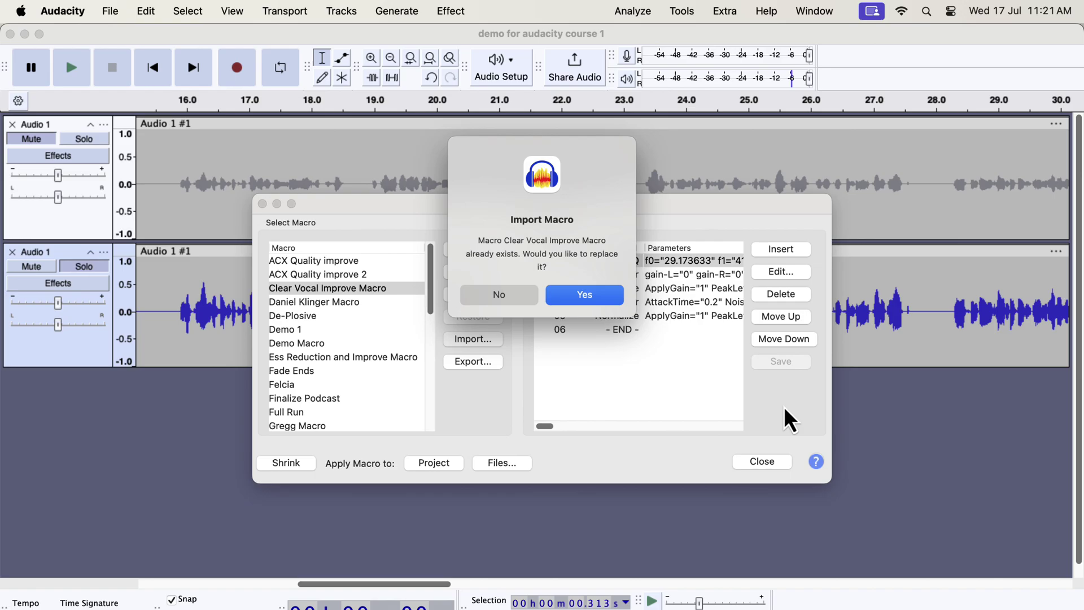
{"action": "left_click", "coordinate": [567, 293]}
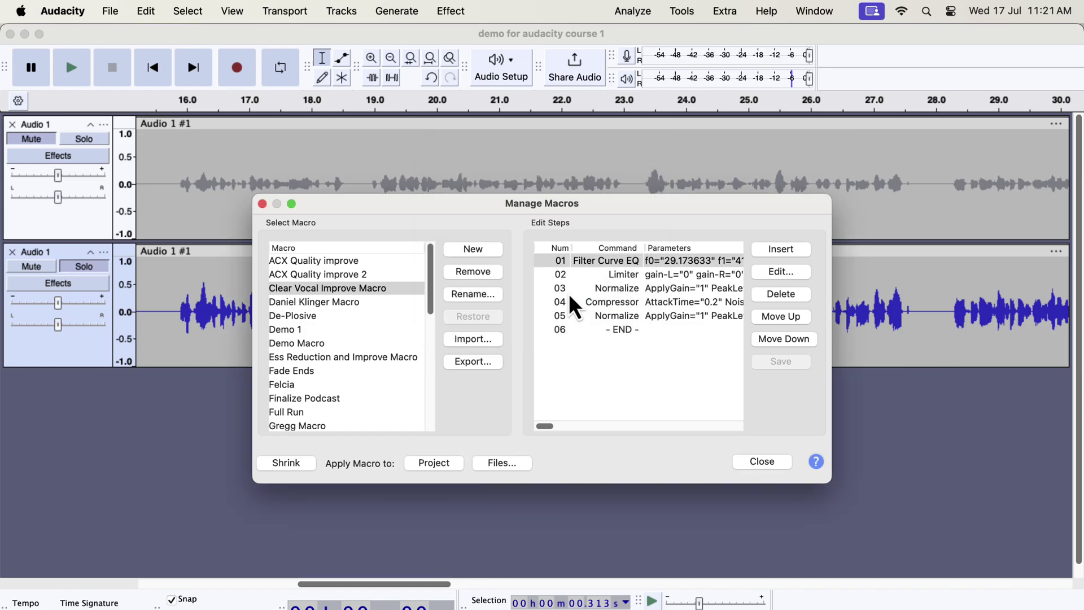
- Import the Ess Reduction and Improve macro file too, replacing the existing copy
{"action": "left_click", "coordinate": [389, 289]}
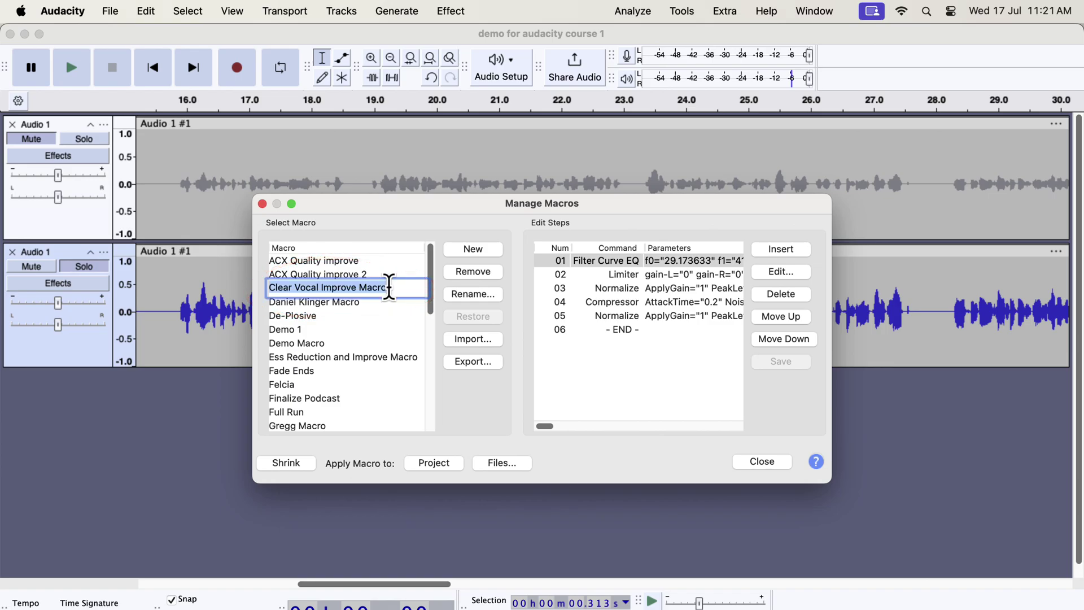
{"action": "left_click", "coordinate": [450, 341]}
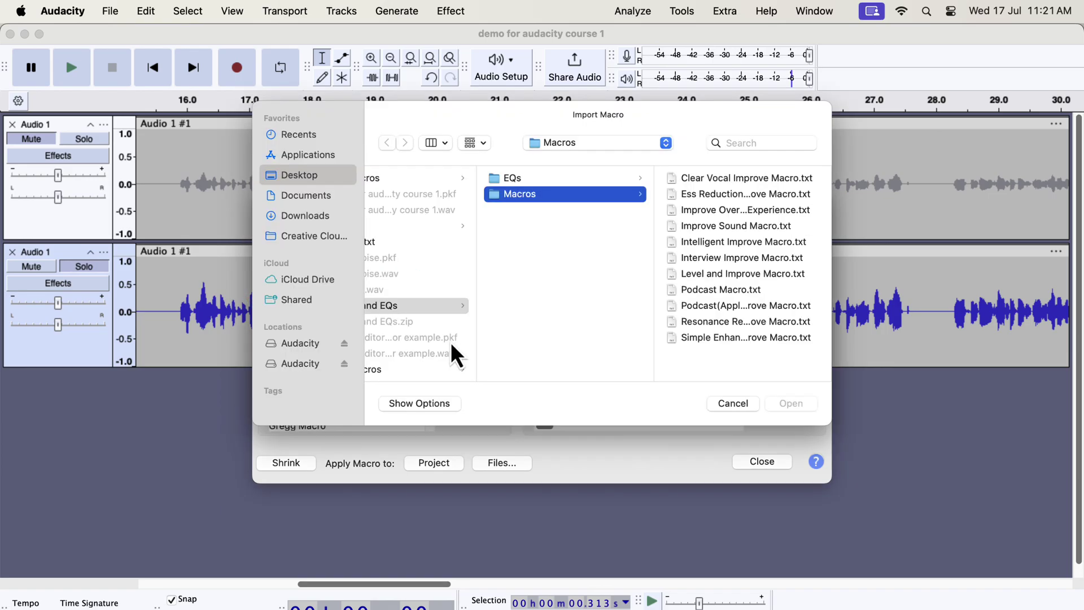
{"action": "left_click", "coordinate": [751, 196]}
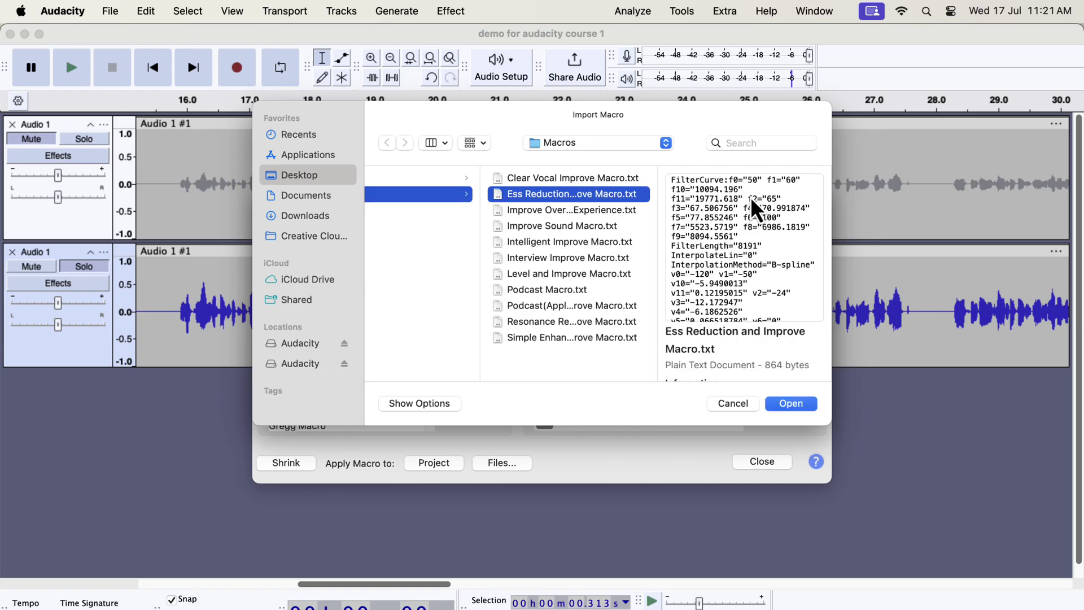
{"action": "left_click", "coordinate": [791, 403]}
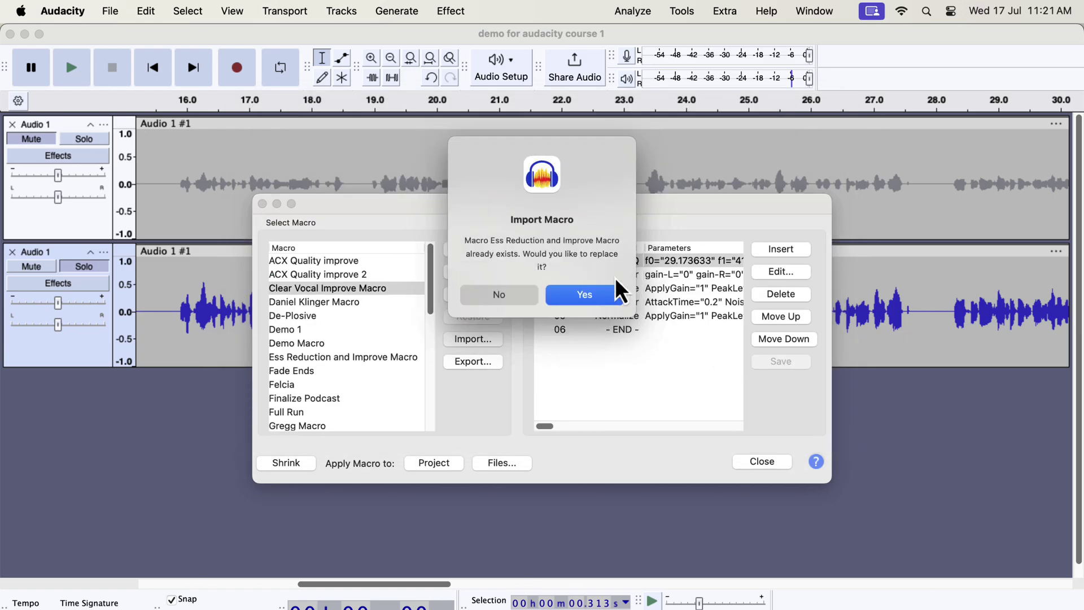
{"action": "left_click", "coordinate": [587, 298]}
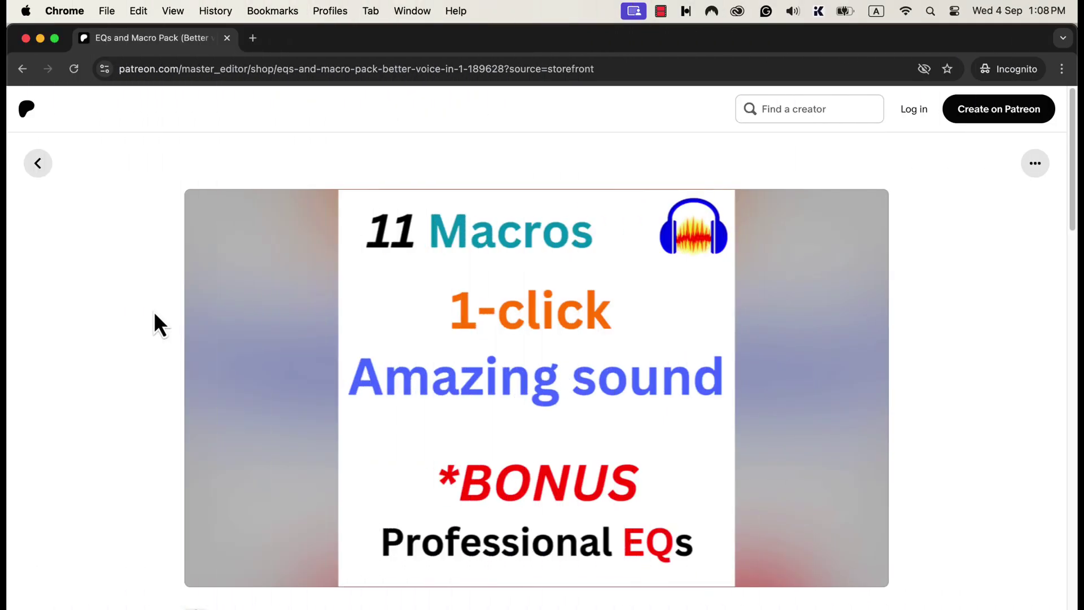
- Scroll the Patreon EQs and Macro Pack page past its title and $67 price to the description
{"action": "scroll", "coordinate": [154, 314], "scroll_direction": "down", "scroll_amount": 6}
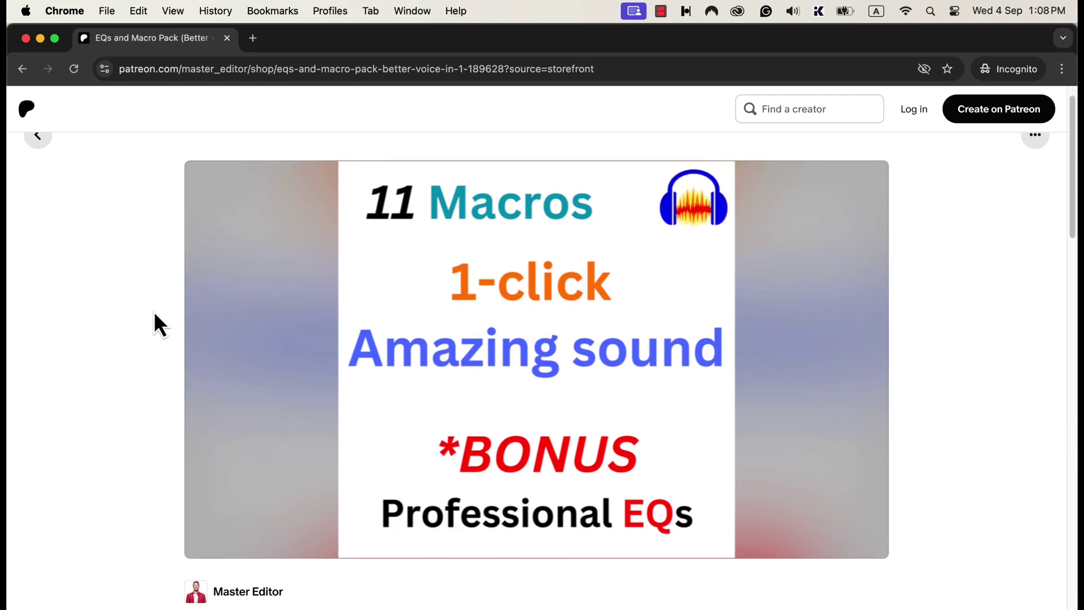
{"action": "scroll", "coordinate": [153, 315], "scroll_direction": "down", "scroll_amount": 1}
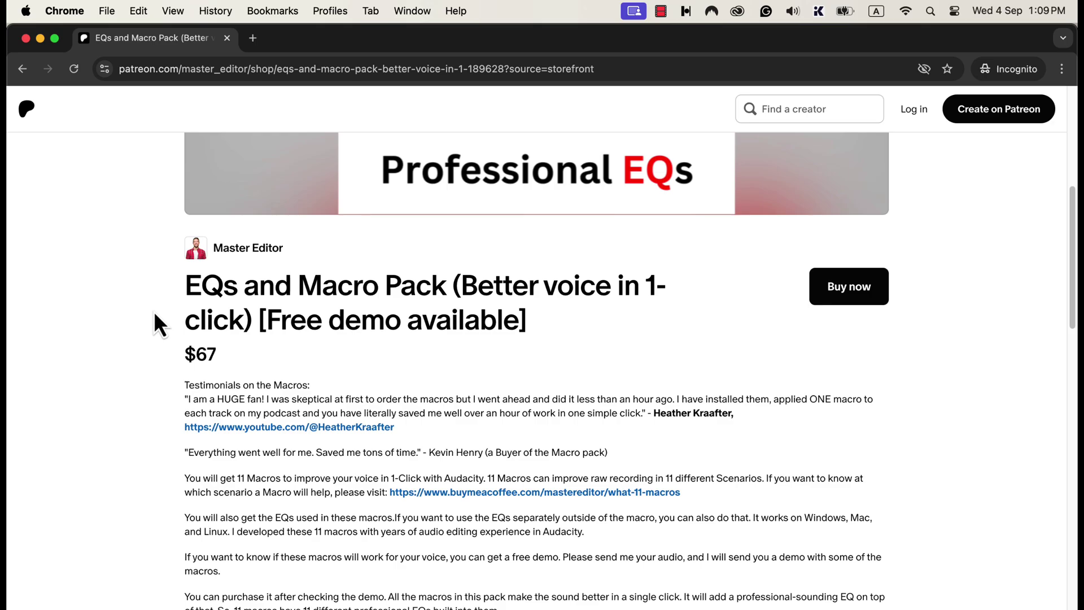
{"action": "scroll", "coordinate": [154, 315], "scroll_direction": "down", "scroll_amount": 4}
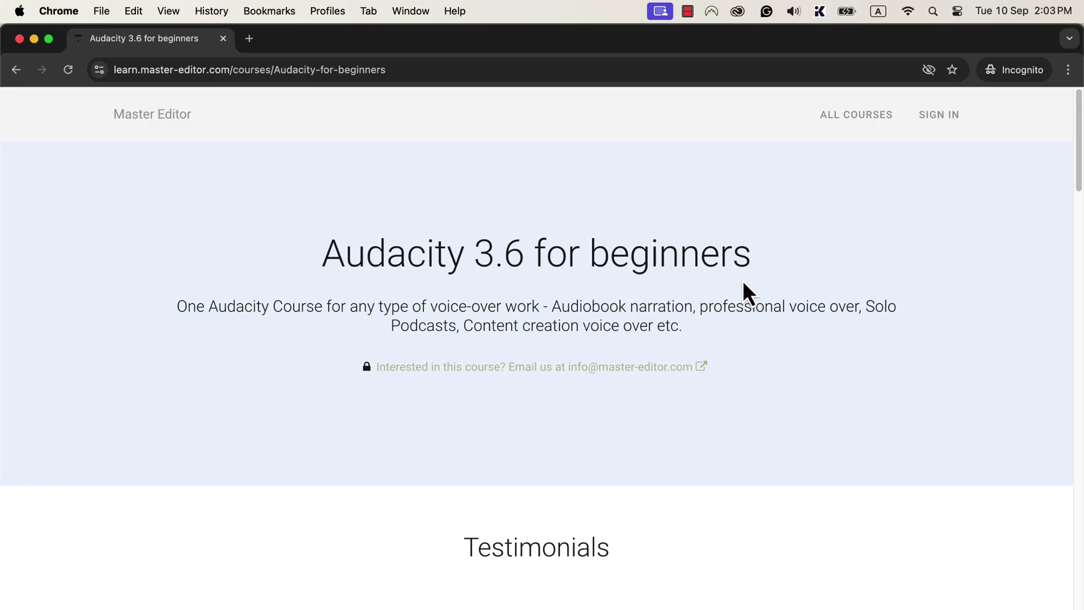
- Scroll the Audacity 3.6 for beginners course page down through its testimonials
{"action": "scroll", "coordinate": [743, 283], "scroll_direction": "down", "scroll_amount": 7}
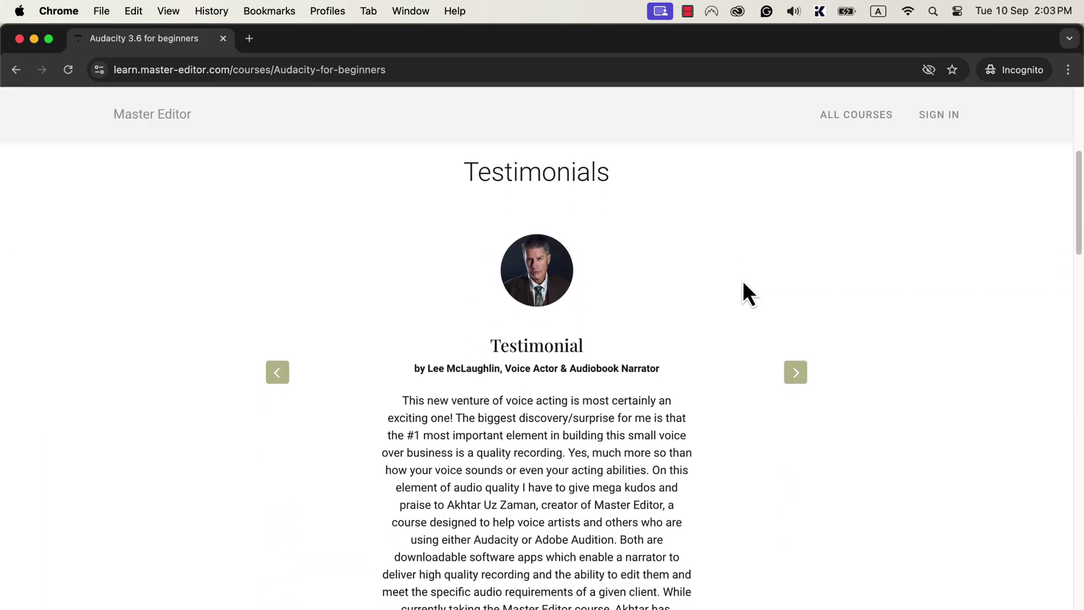
{"action": "scroll", "coordinate": [743, 282], "scroll_direction": "down", "scroll_amount": 10}
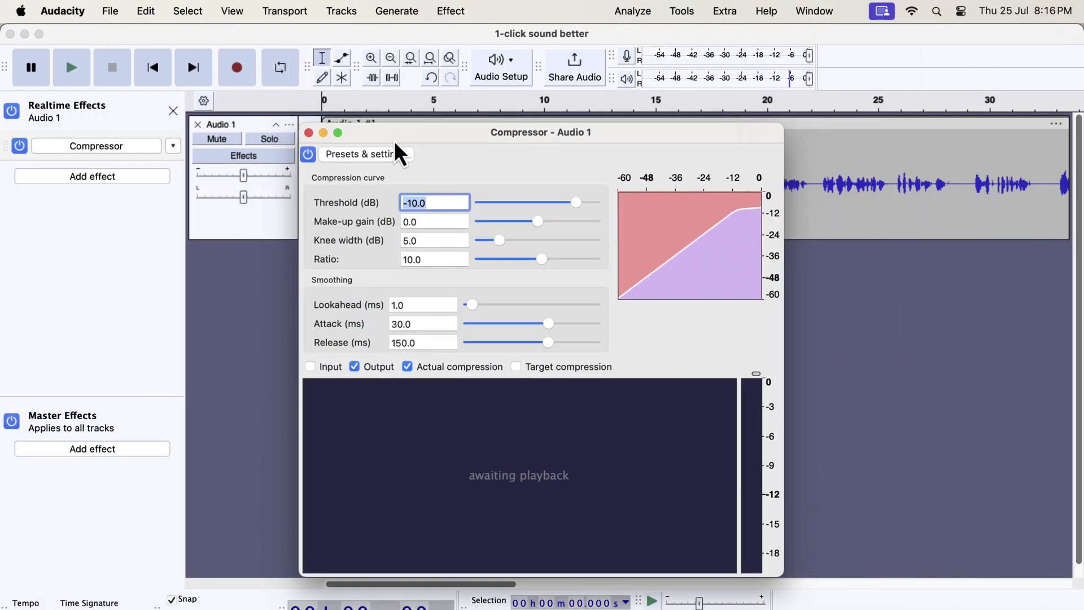
- Play Audio 1 from near its start through the Compressor, with its window moved top-left, then stop
{"action": "left_click_drag", "start_coordinate": [394, 140], "coordinate": [378, 208]}
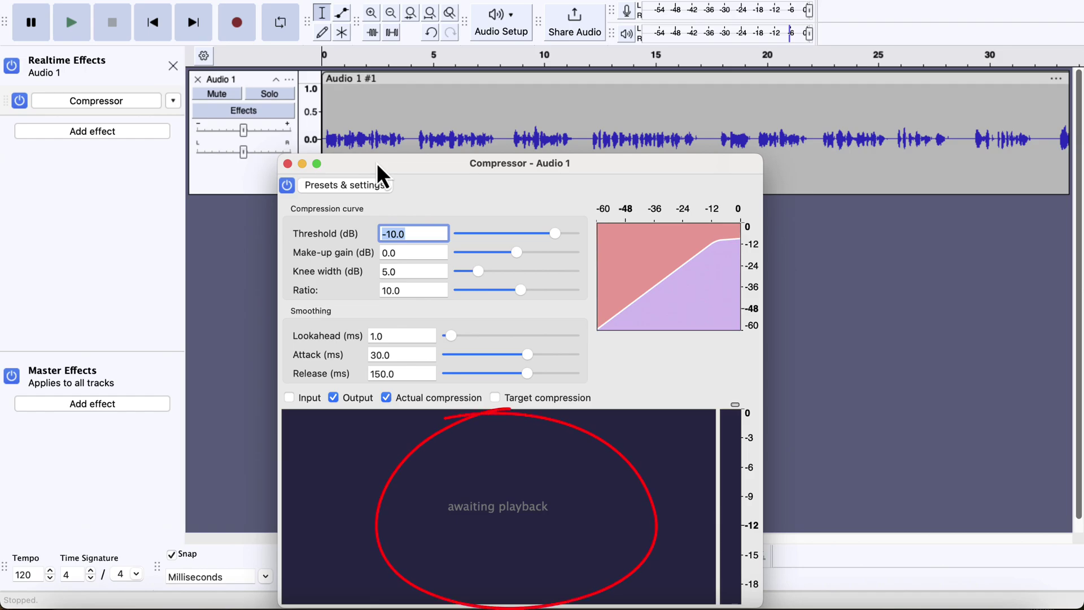
{"action": "left_click", "coordinate": [369, 125]}
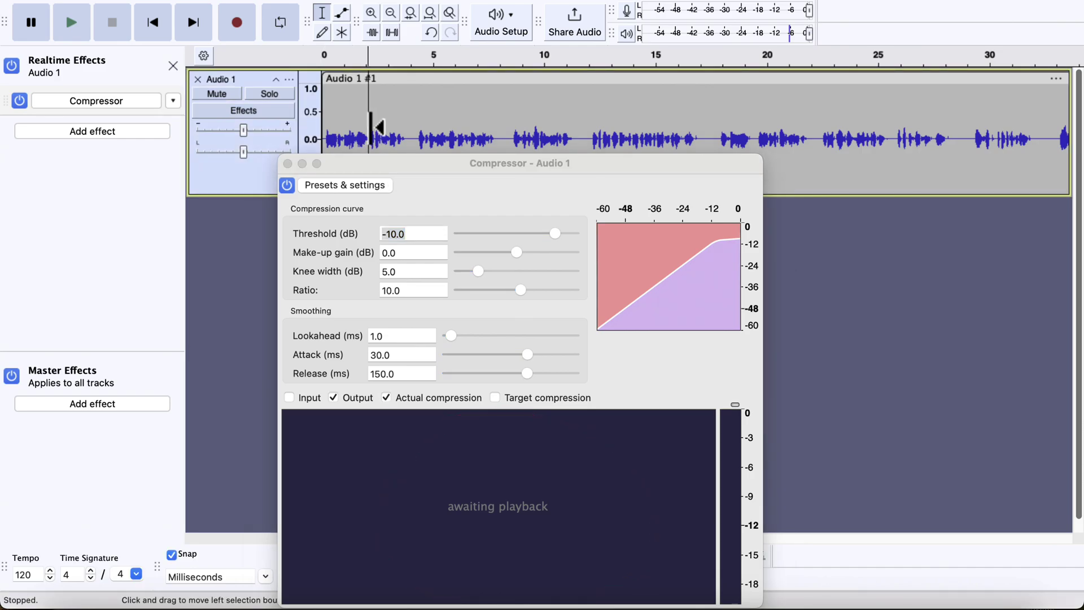
{"action": "left_click_drag", "start_coordinate": [379, 126], "coordinate": [322, 134]}
{"action": "key", "text": "space"}
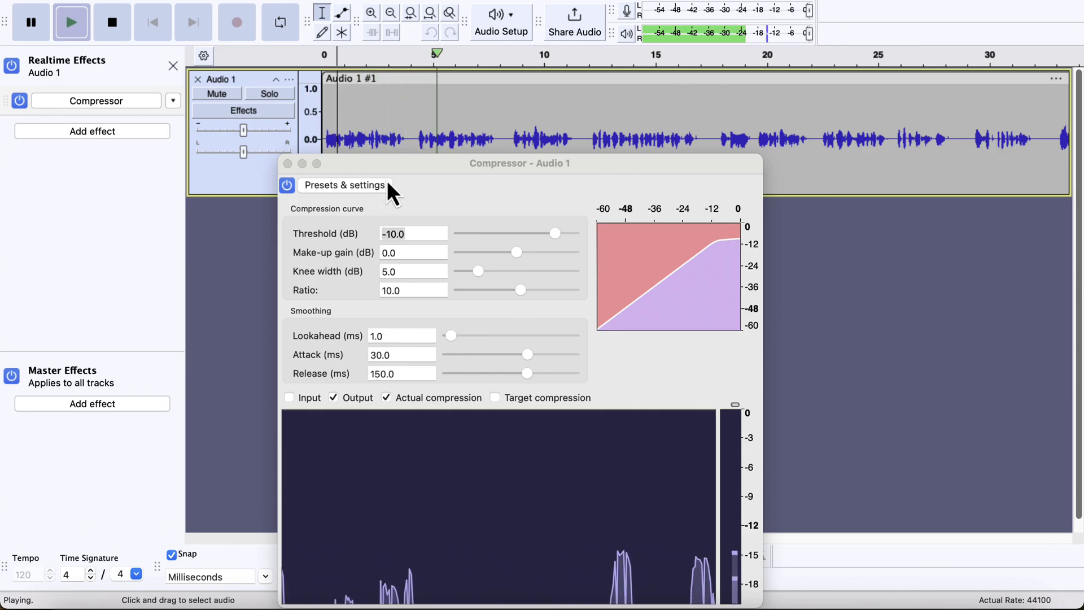
{"action": "left_click_drag", "start_coordinate": [390, 169], "coordinate": [208, 45]}
{"action": "left_click_drag", "start_coordinate": [291, 41], "coordinate": [242, 5]}
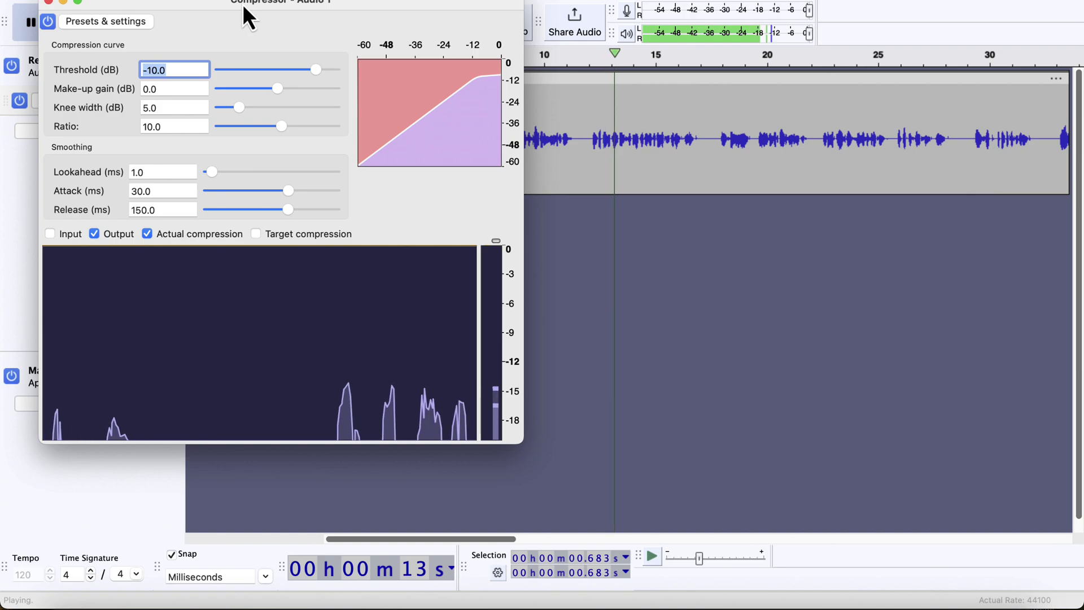
{"action": "key", "text": "space"}
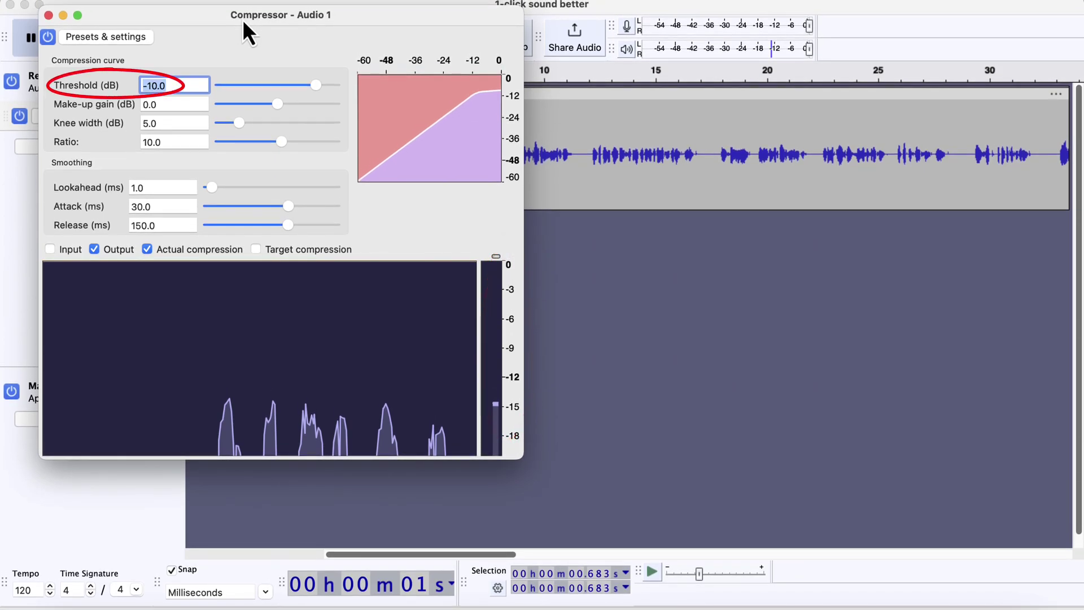
- Lower the Compressor threshold to -18.7, then -26.1 dB while playing Audio 1 from about 9.4 s
{"action": "left_click_drag", "start_coordinate": [316, 86], "coordinate": [298, 87]}
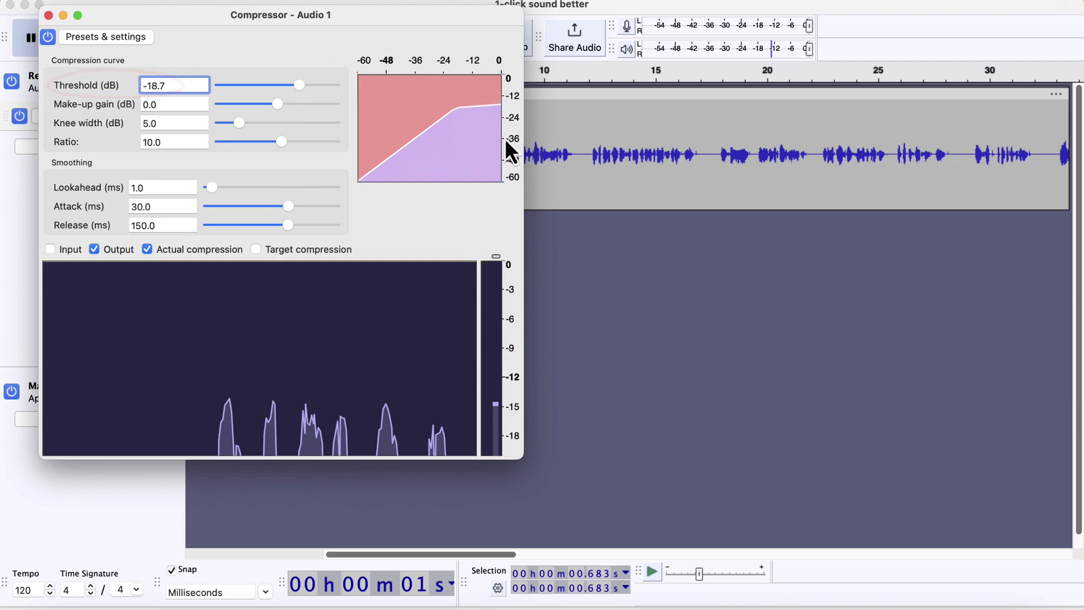
{"action": "left_click", "coordinate": [532, 145]}
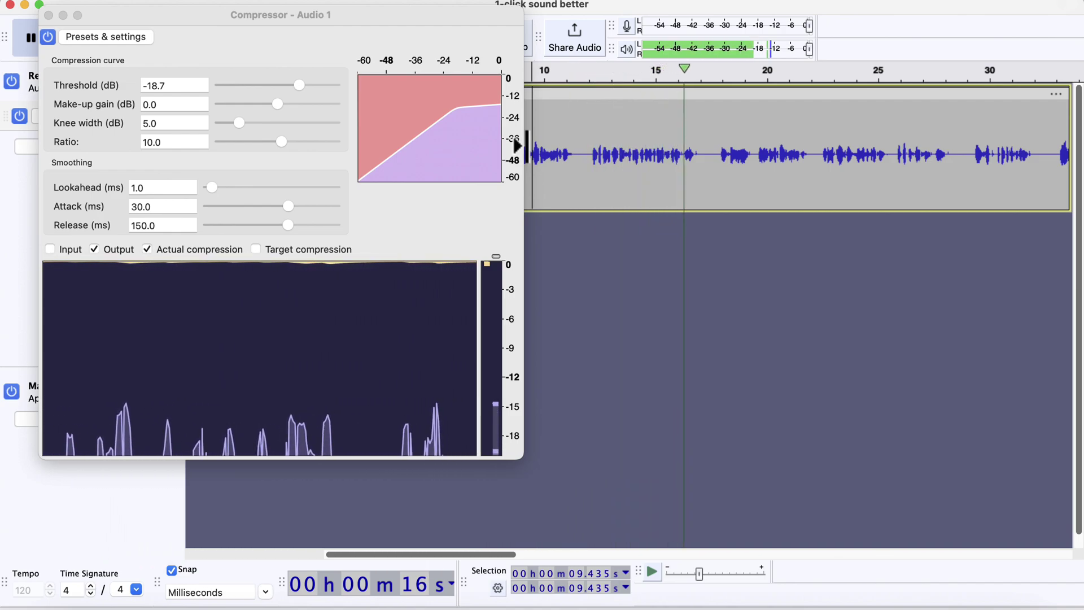
{"action": "key", "text": "space"}
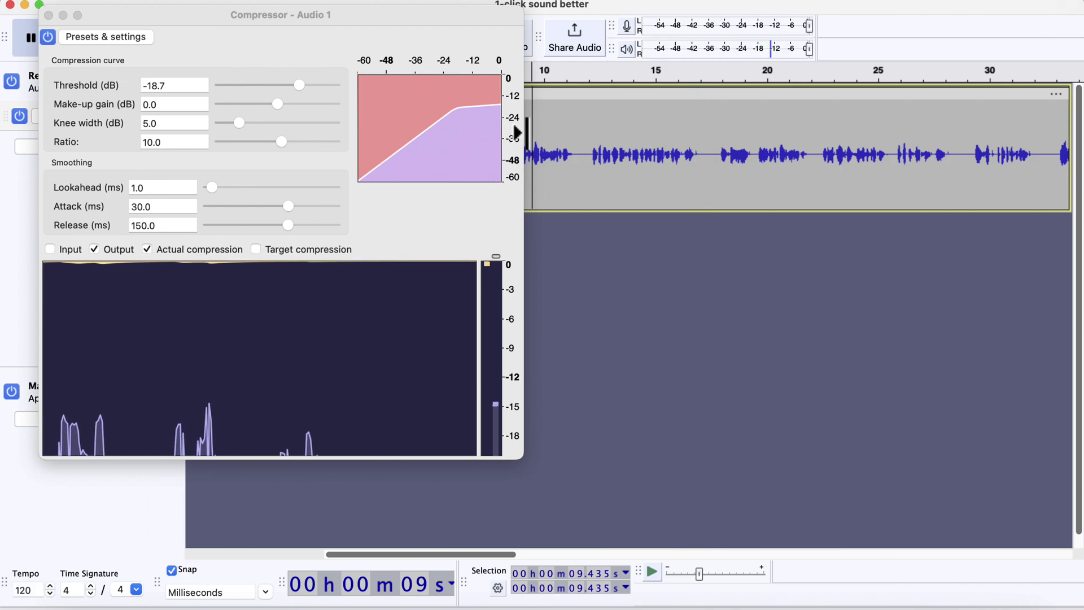
{"action": "key", "text": "space"}
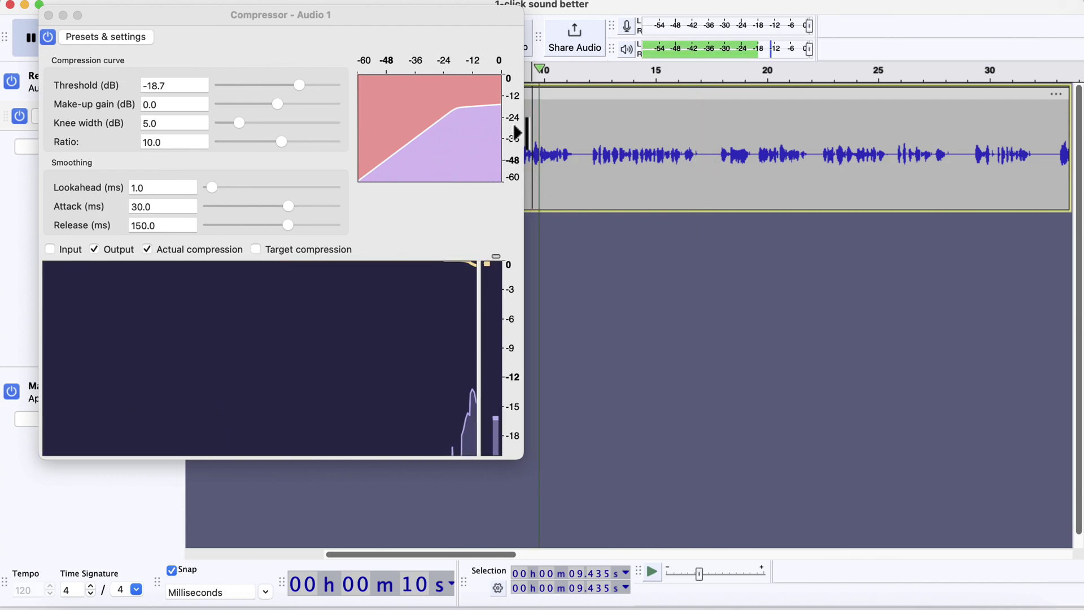
{"action": "left_click", "coordinate": [297, 88]}
{"action": "left_click_drag", "start_coordinate": [297, 88], "coordinate": [283, 90]}
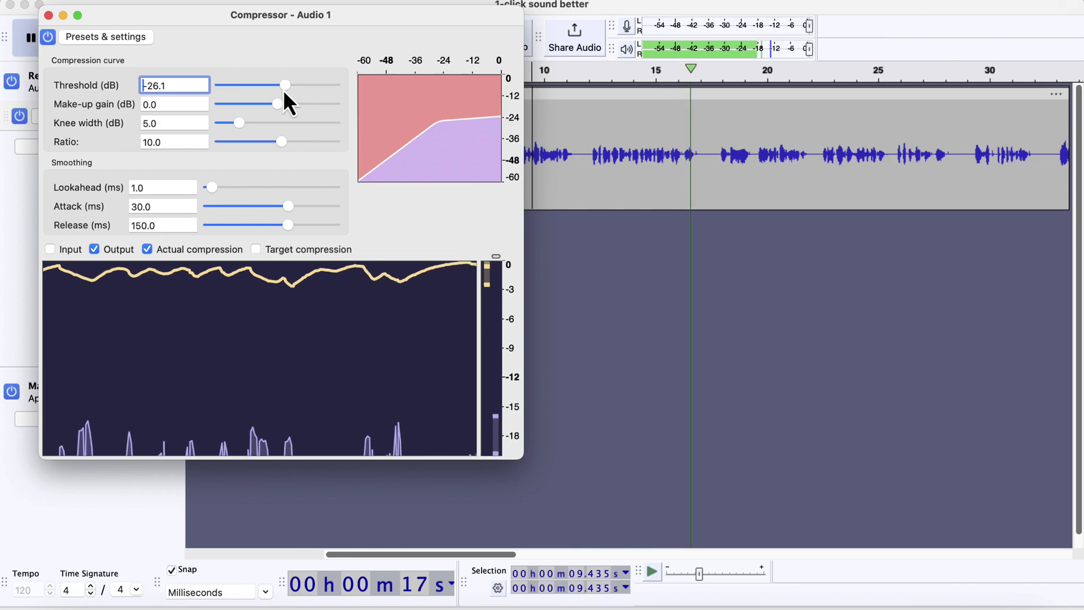
{"action": "key", "text": "space"}
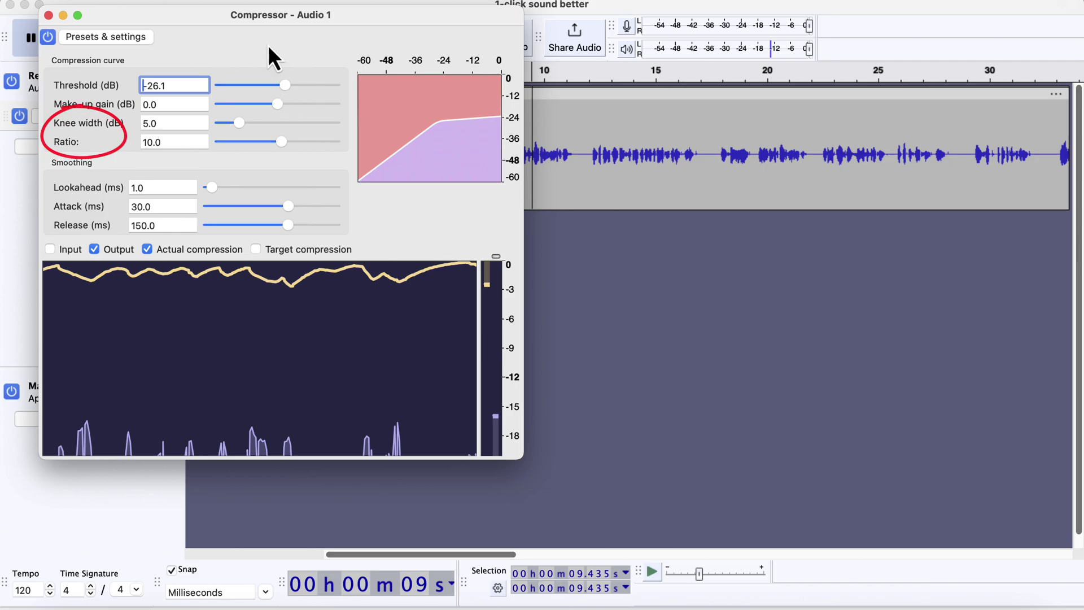
{"action": "left_click_drag", "start_coordinate": [259, 19], "coordinate": [514, 74]}
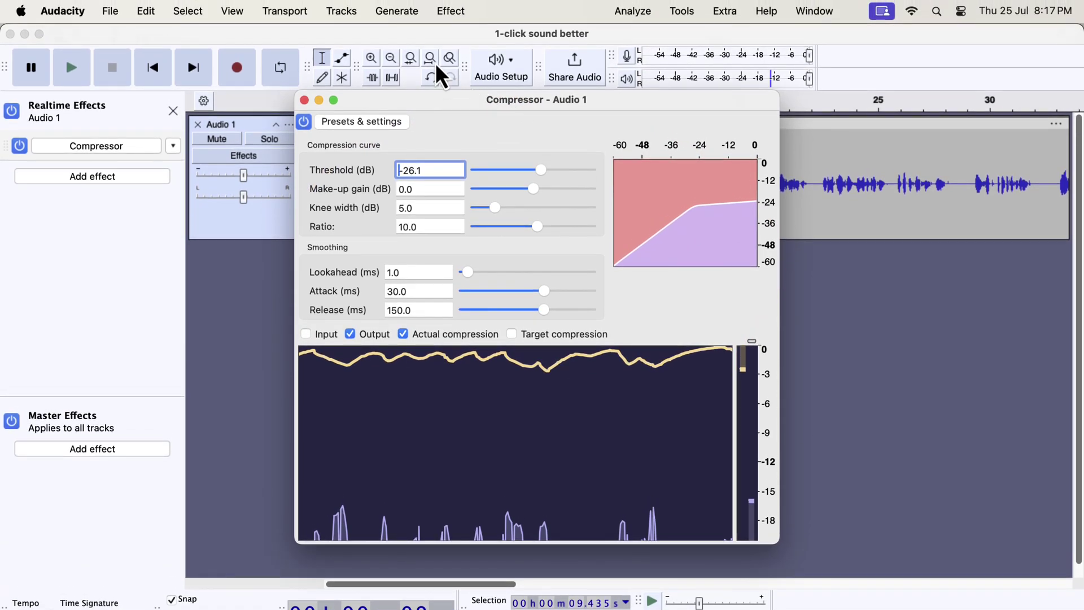
- Bake the Compressor into Audio 1 with Tracks > Mix > Mix and Render
{"action": "left_click", "coordinate": [345, 15]}
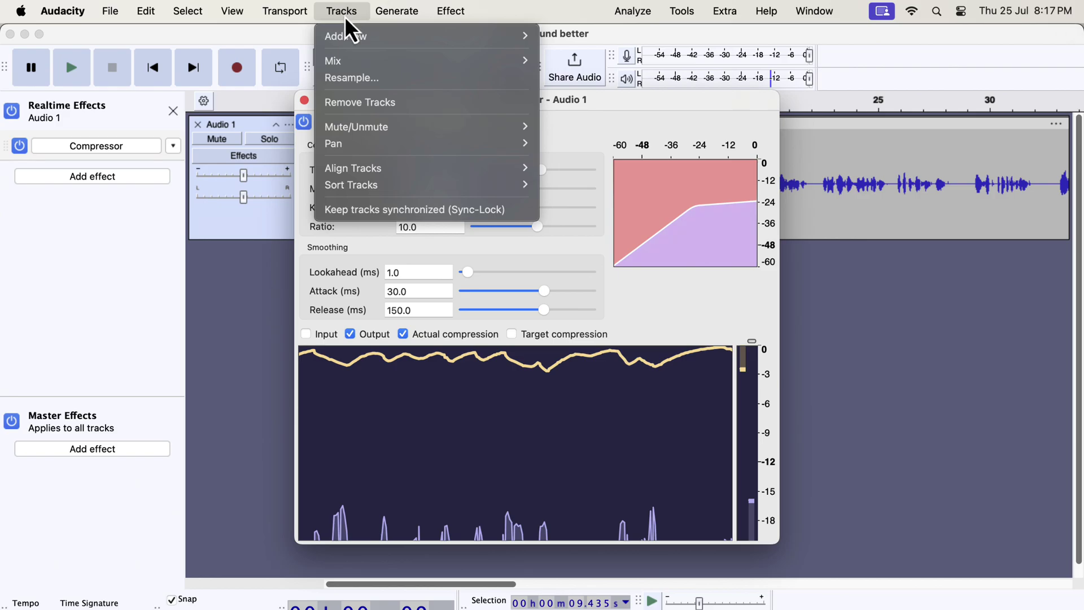
{"action": "mouse_move", "coordinate": [357, 66]}
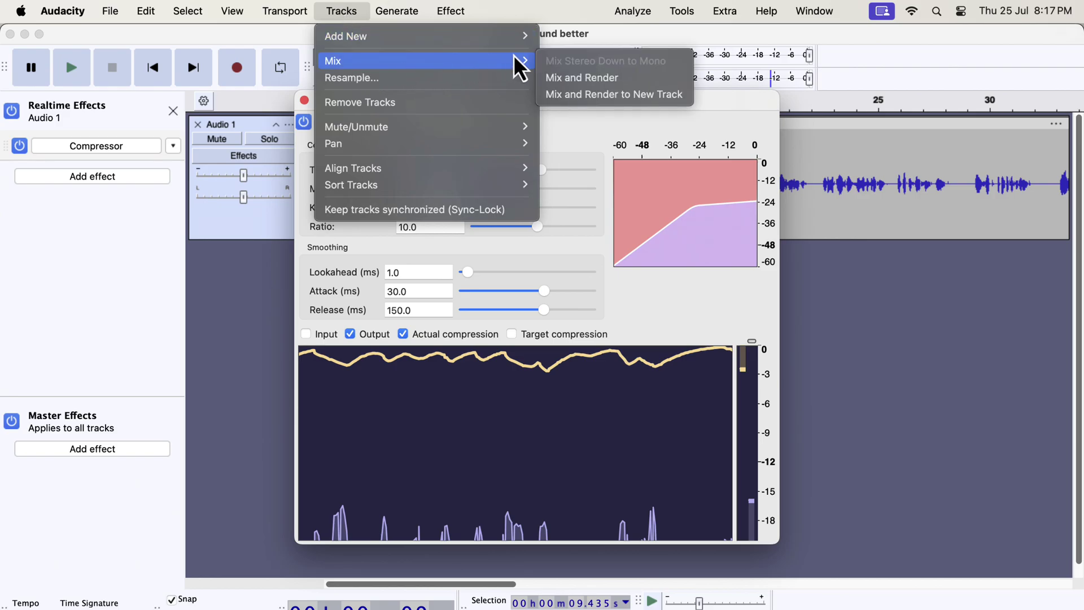
{"action": "left_click", "coordinate": [633, 79]}
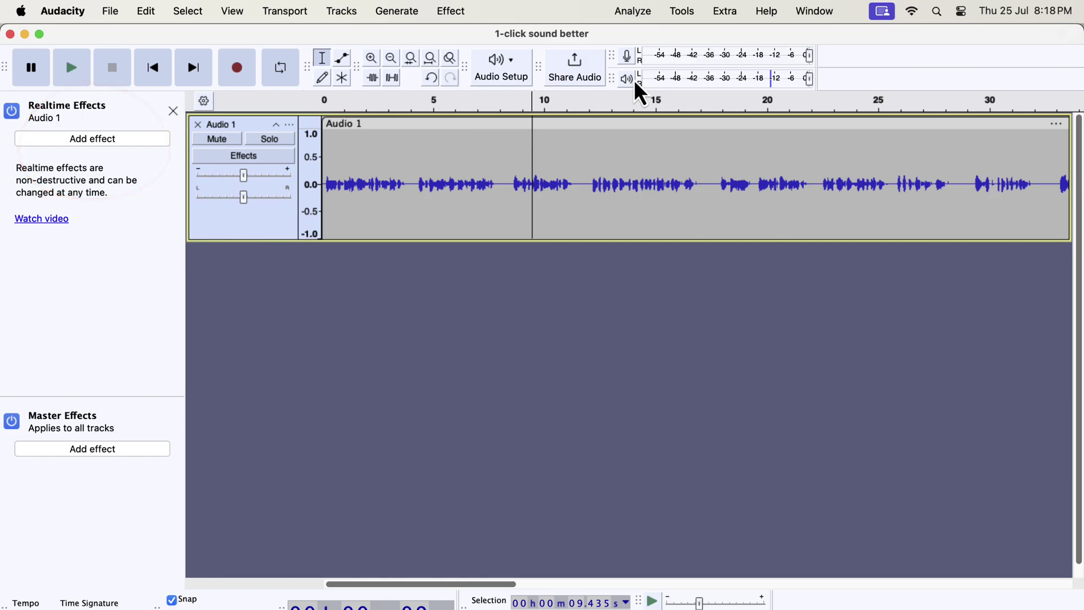
{"action": "left_click", "coordinate": [425, 209]}
- Select all of Audio 1 with Cmd+A and open Effect > Volume and Compression > Compressor
{"action": "key", "text": "super+a"}
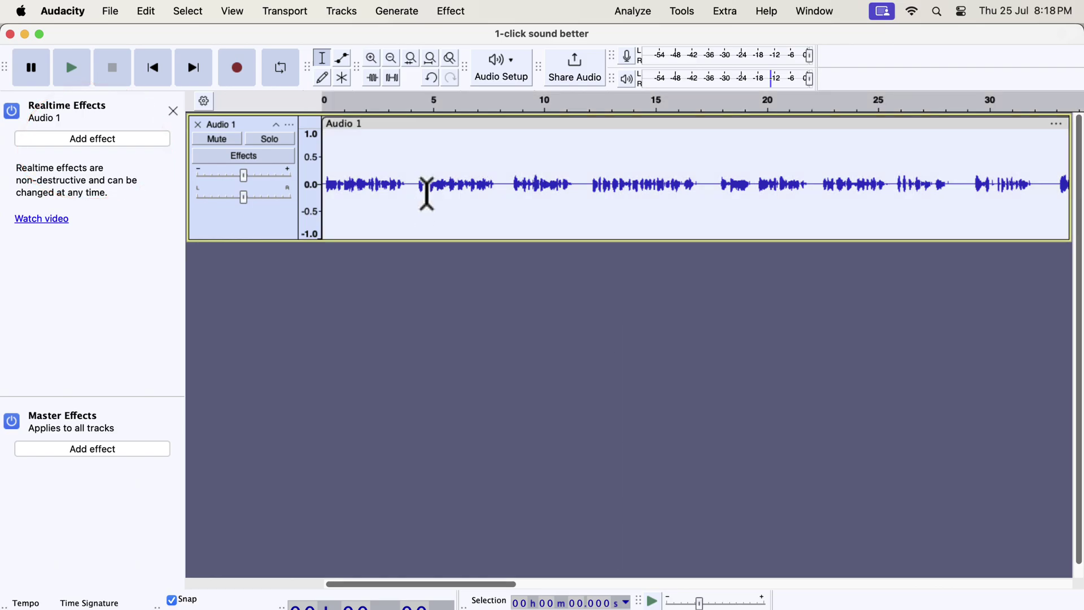
{"action": "left_click", "coordinate": [459, 11]}
{"action": "mouse_move", "coordinate": [480, 120]}
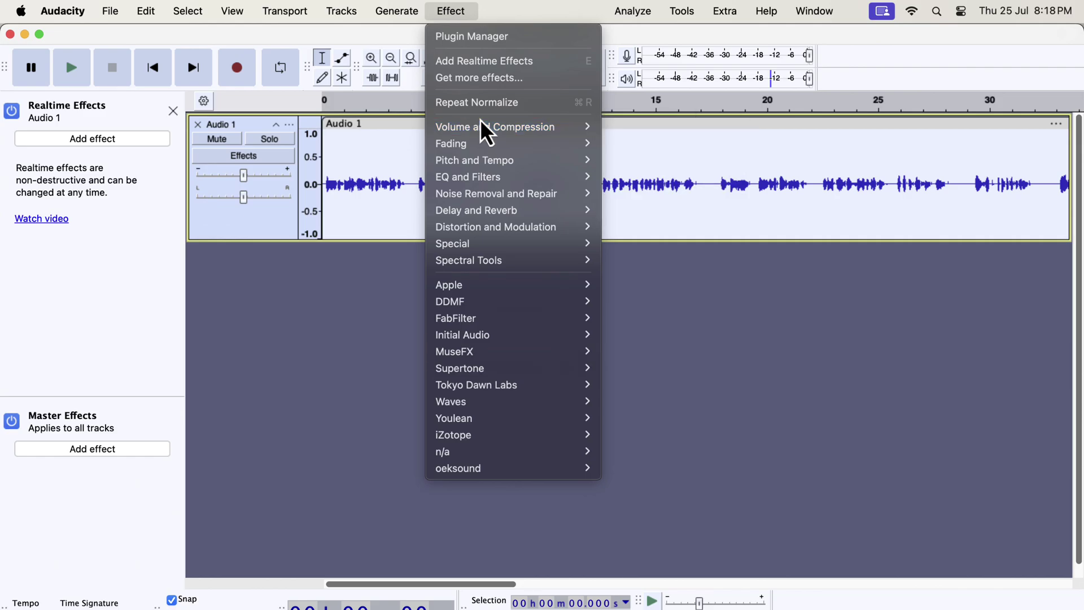
{"action": "left_click", "coordinate": [623, 161]}
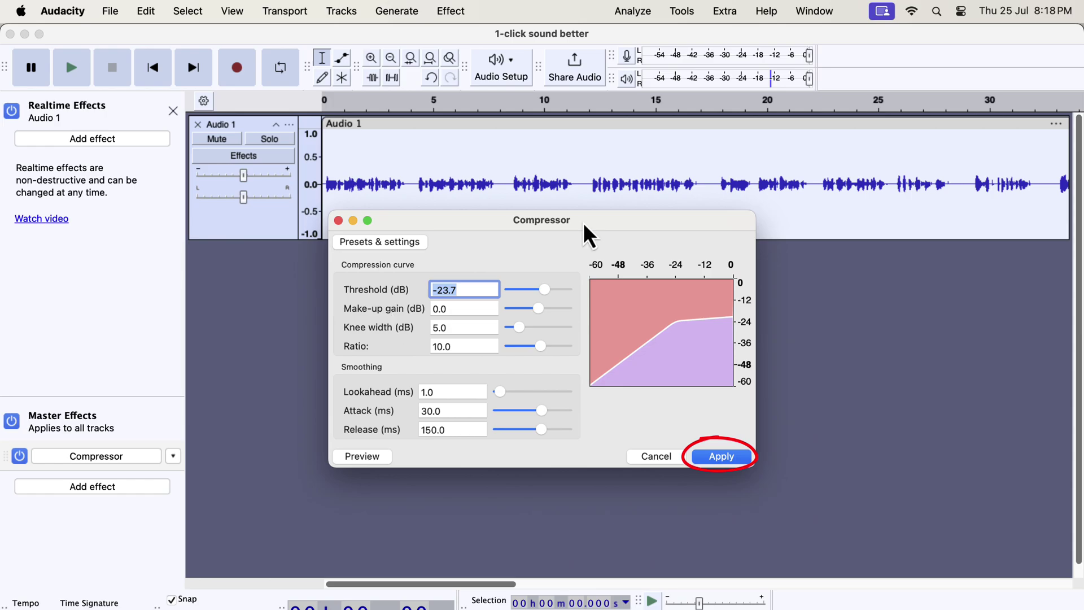
- Load the Modern factory preset, then the Podcast/Radio factory preset, into the Compressor
{"action": "left_click", "coordinate": [371, 242]}
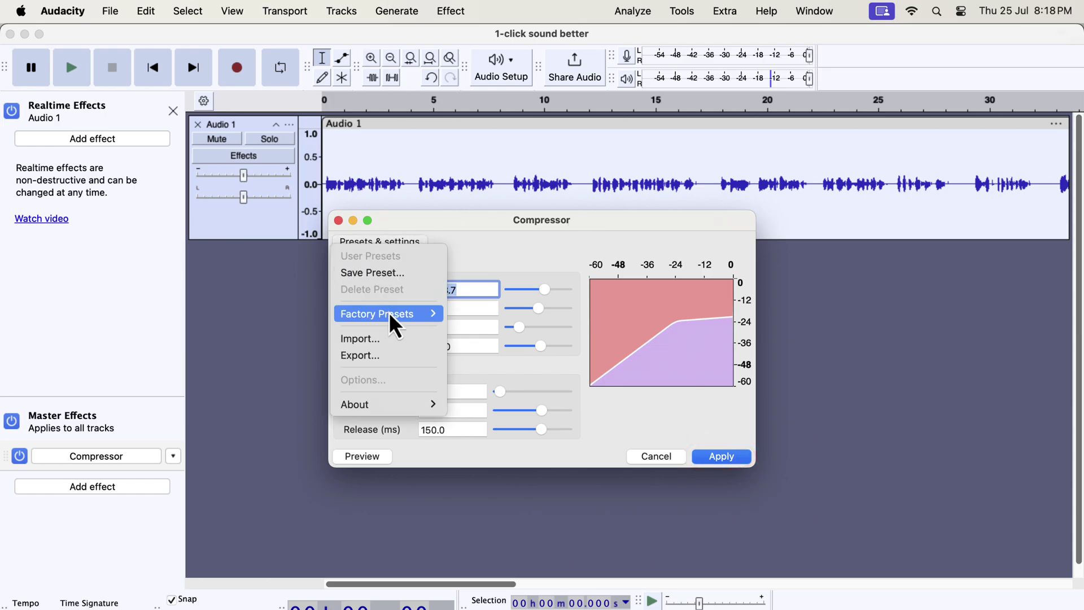
{"action": "mouse_move", "coordinate": [392, 317]}
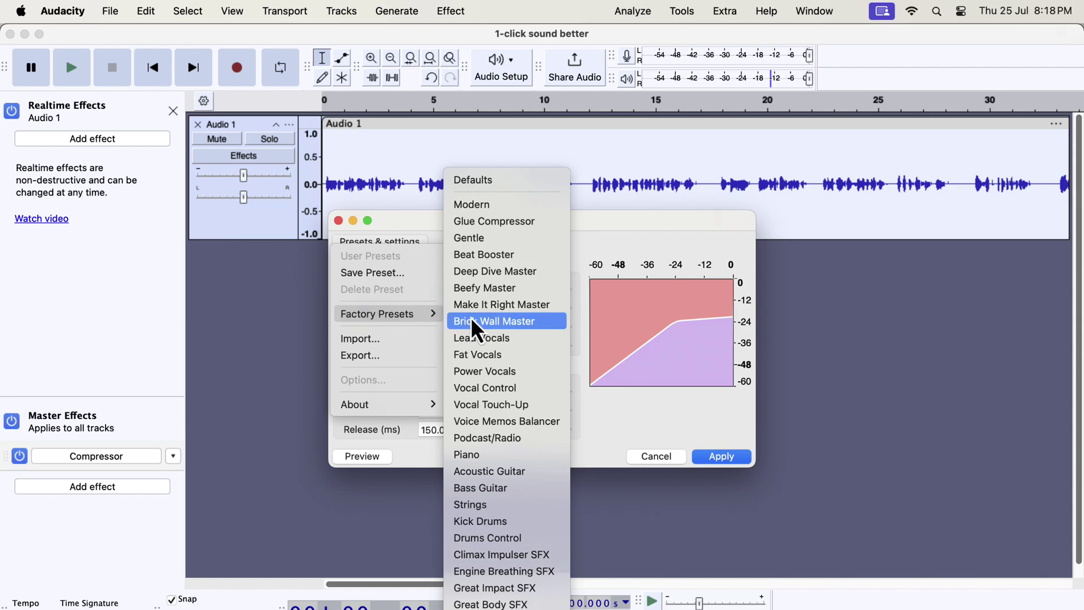
{"action": "left_click", "coordinate": [493, 207]}
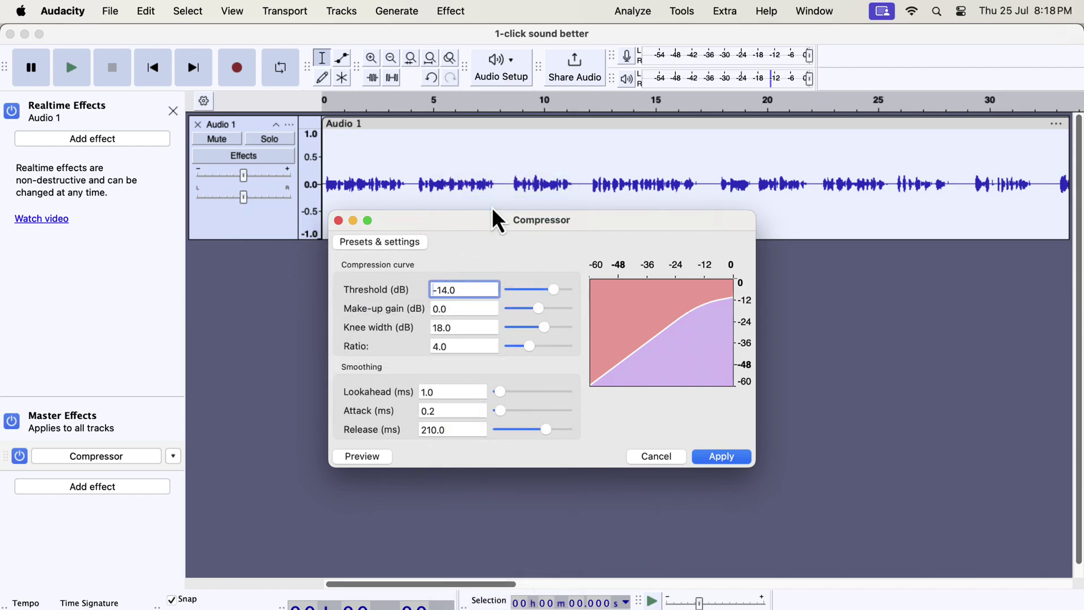
{"action": "left_click", "coordinate": [419, 246]}
{"action": "mouse_move", "coordinate": [423, 314]}
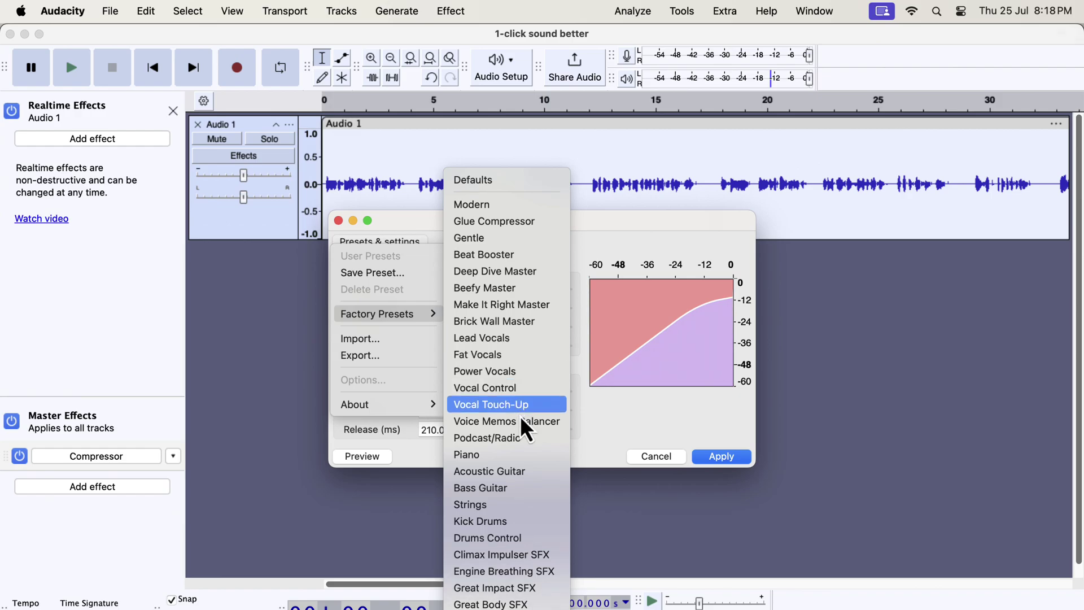
{"action": "left_click", "coordinate": [538, 439]}
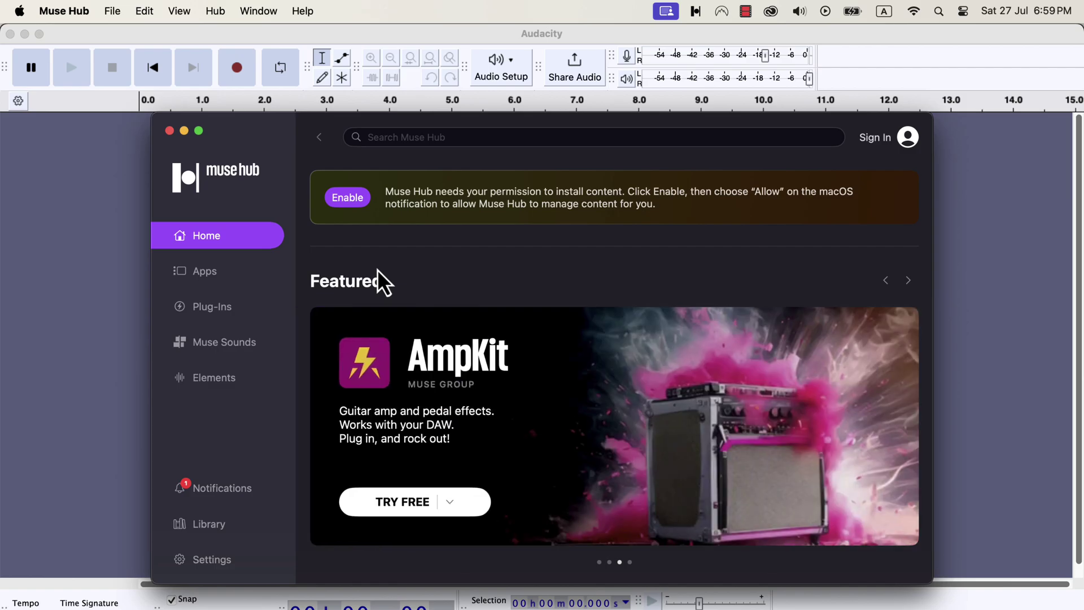
- Go from the Muse Hub Apps page to the Audacity 3.6 changelog
{"action": "left_click", "coordinate": [209, 281]}
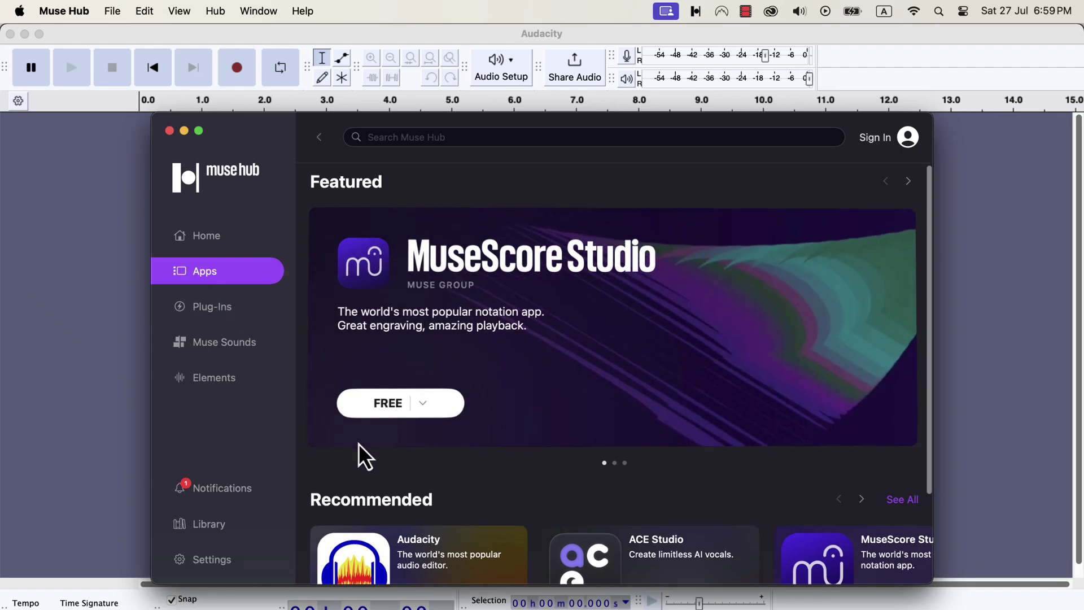
{"action": "scroll", "coordinate": [358, 443], "scroll_direction": "down", "scroll_amount": 3}
{"action": "left_click", "coordinate": [402, 495]}
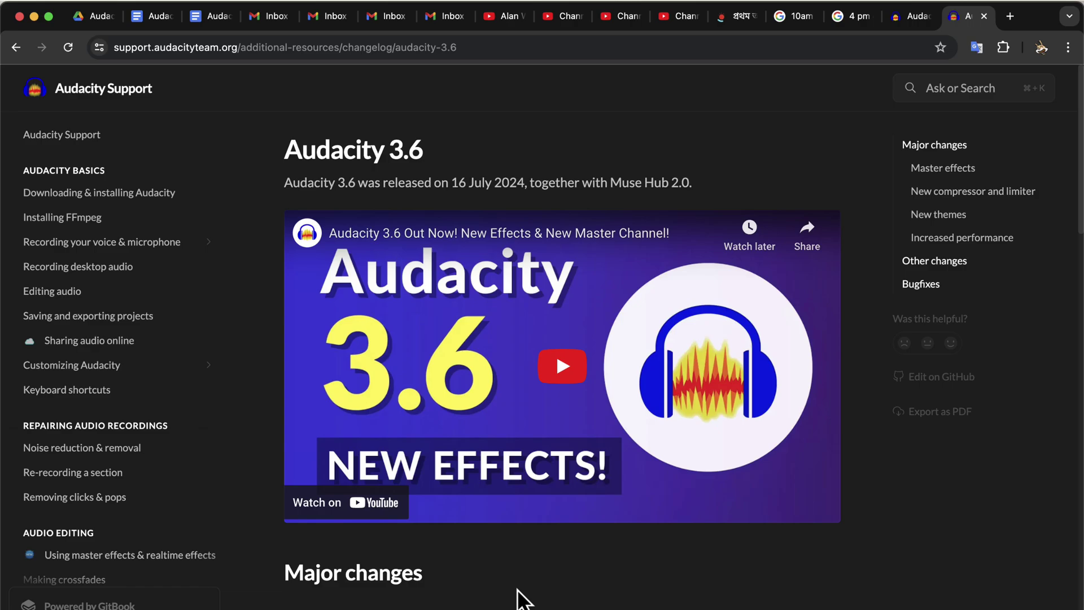
{"action": "scroll", "coordinate": [517, 582], "scroll_direction": "down", "scroll_amount": 6}
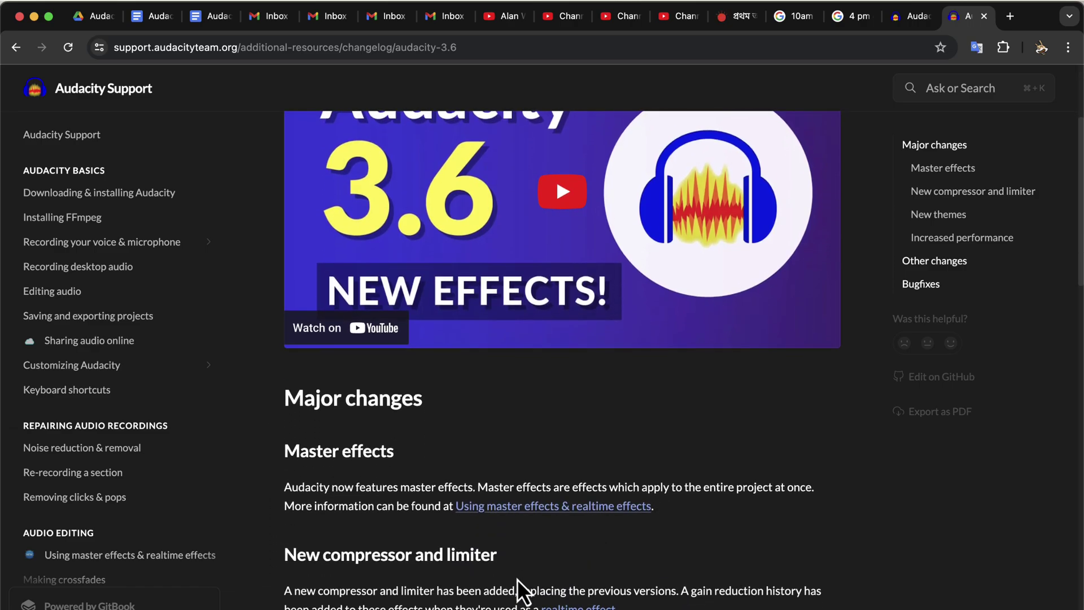
{"action": "scroll", "coordinate": [517, 578], "scroll_direction": "down", "scroll_amount": 3}
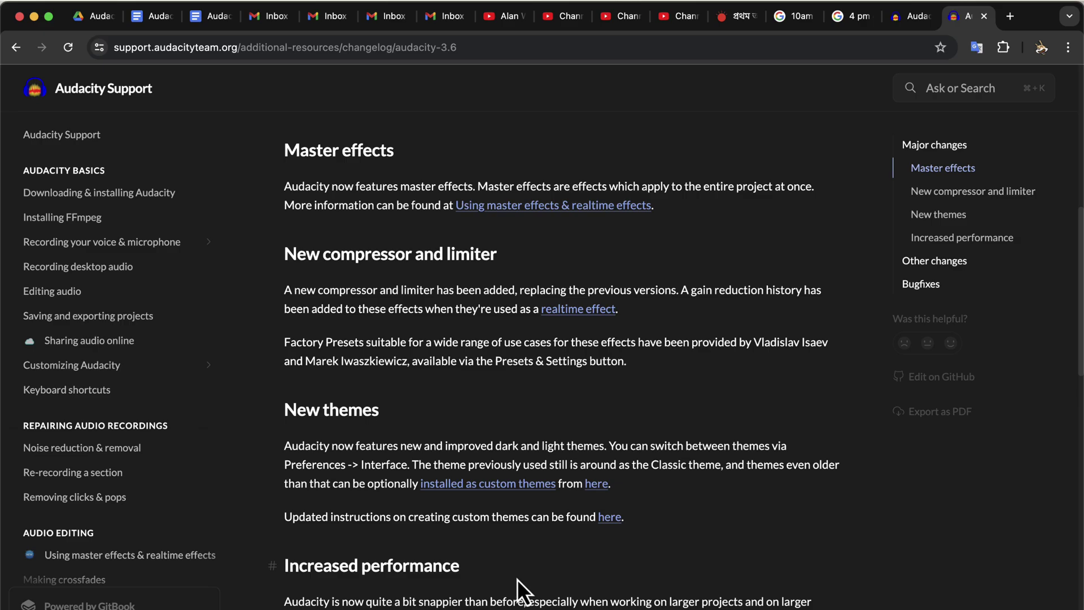
{"action": "scroll", "coordinate": [517, 579], "scroll_direction": "down", "scroll_amount": 6}
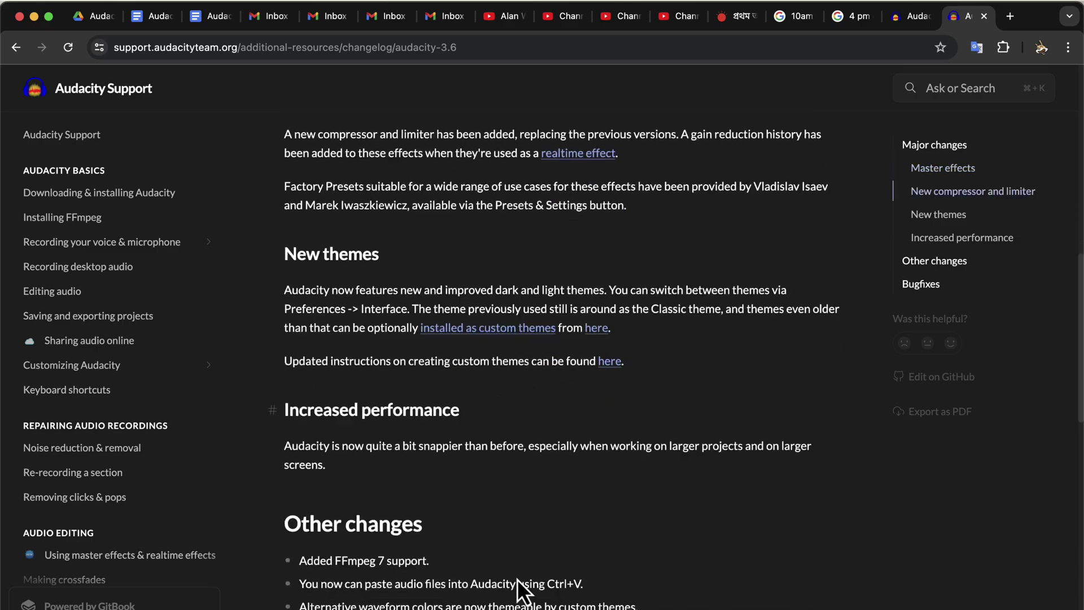